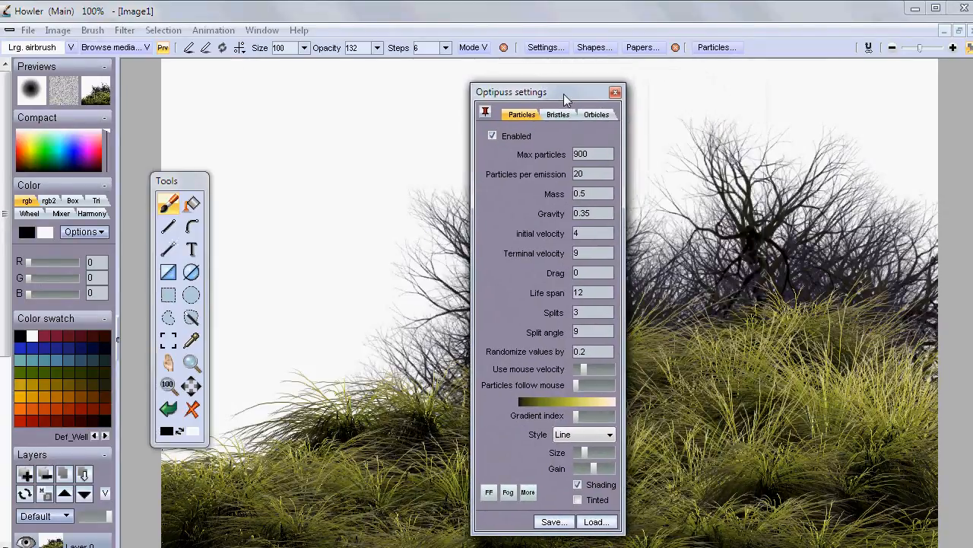
Disable the Optipuss particles, close their settings, and zoom the image out to 65%.
left_click(490, 135)
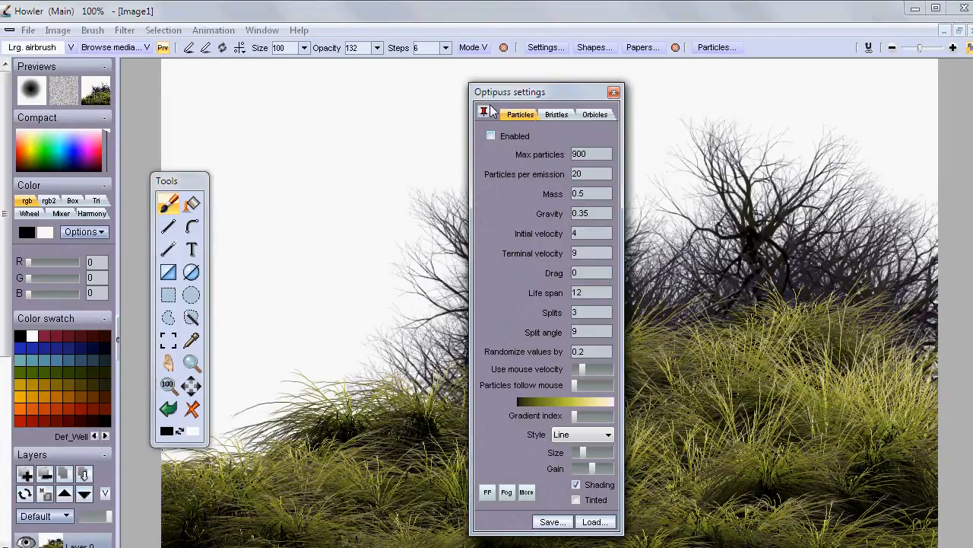
left_click(613, 92)
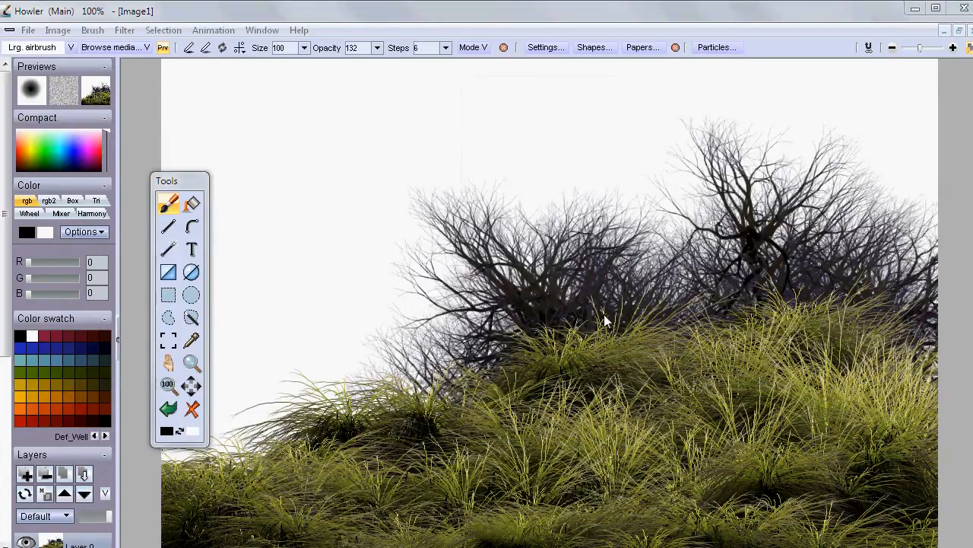
left_click(639, 11)
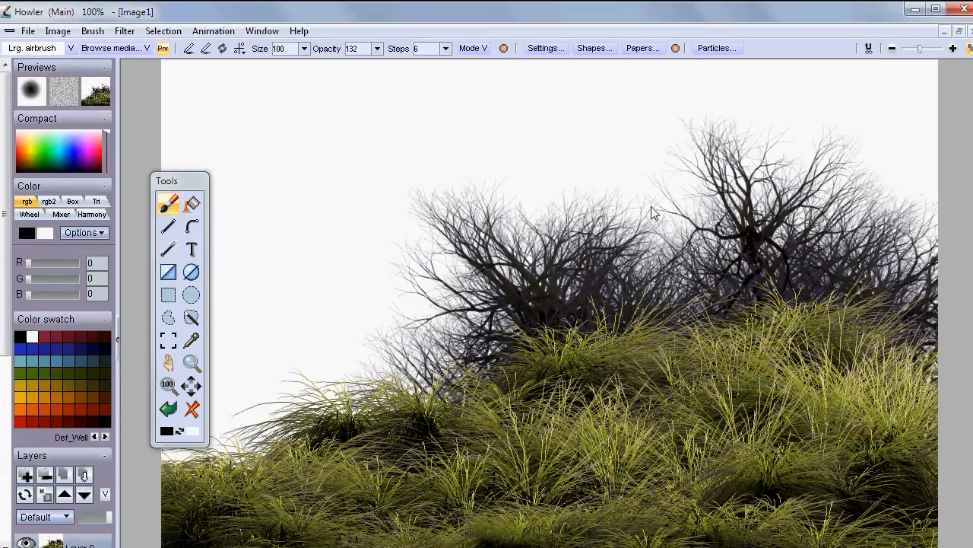
scroll(602, 240, "down", 2)
scroll(601, 240, "up", 1)
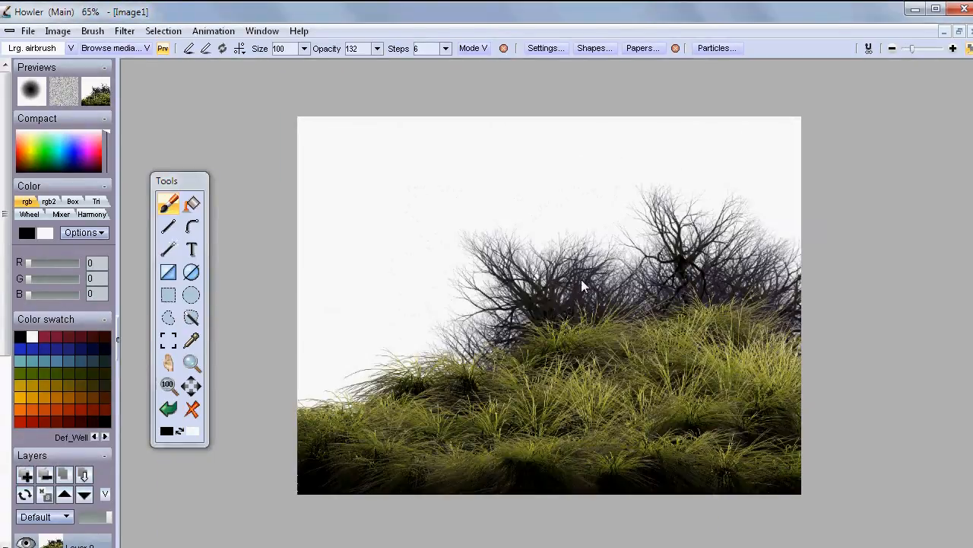
left_click_drag(199, 181, 192, 201)
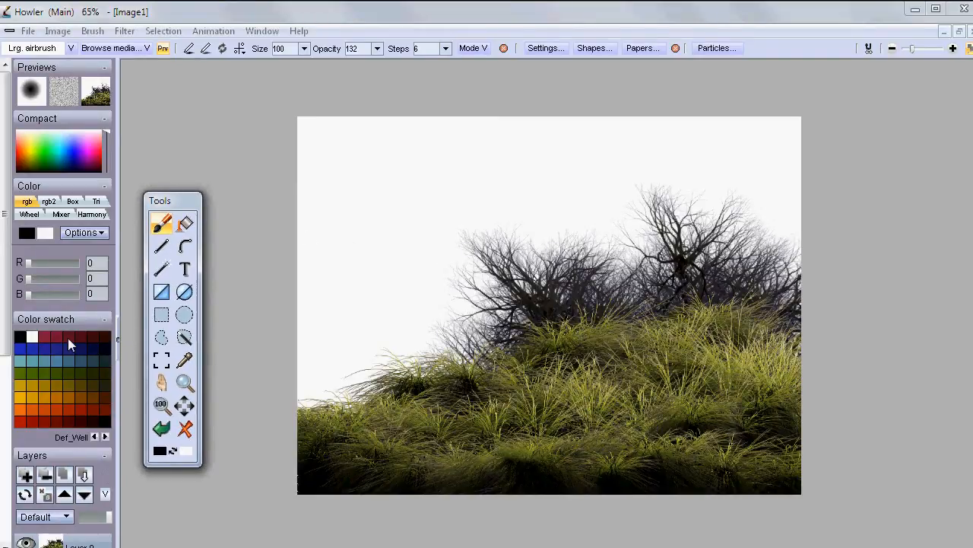
Add a new layer and move it below the landscape painting layer.
left_click(57, 318)
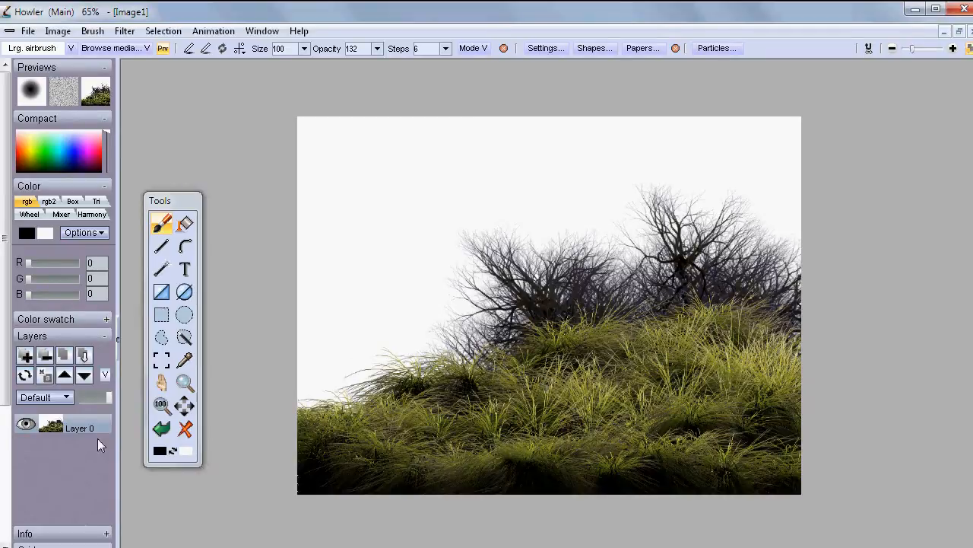
left_click(25, 355)
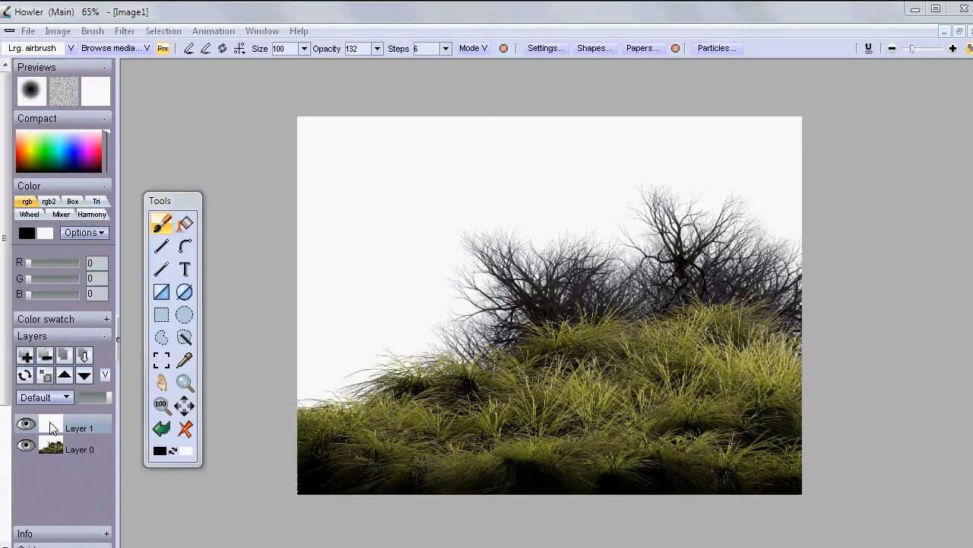
left_click(88, 375)
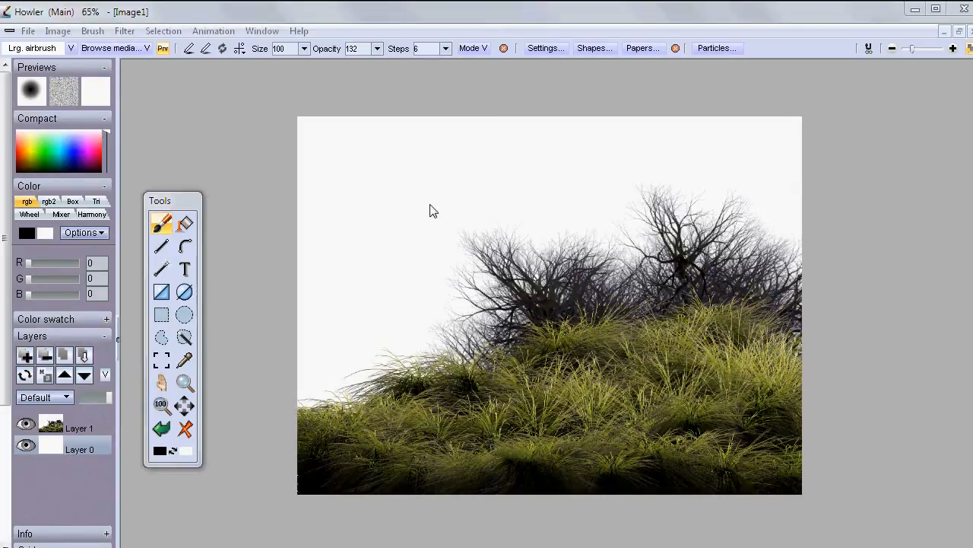
Render the Sky filter on Layer 0 with its default settings.
left_click(125, 30)
mouse_move(120, 190)
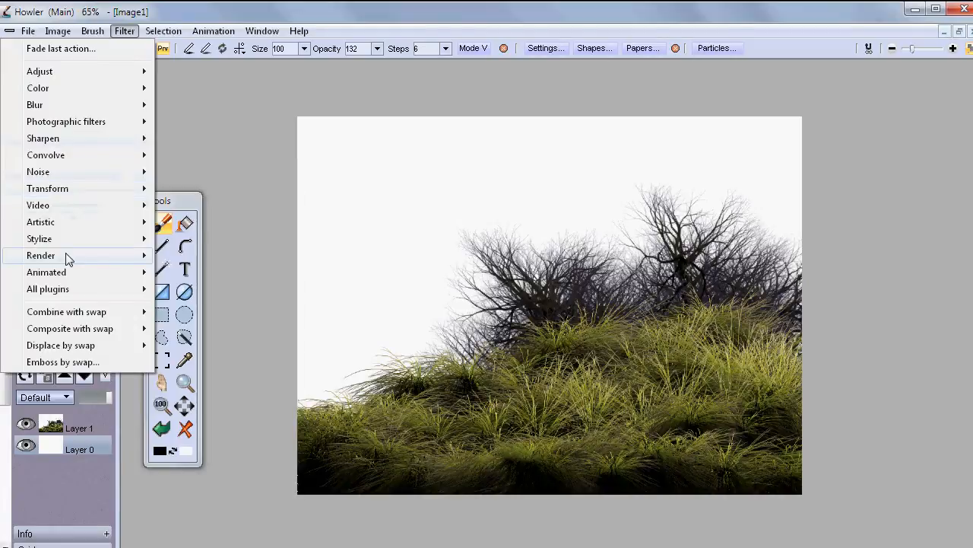
mouse_move(80, 286)
mouse_move(73, 257)
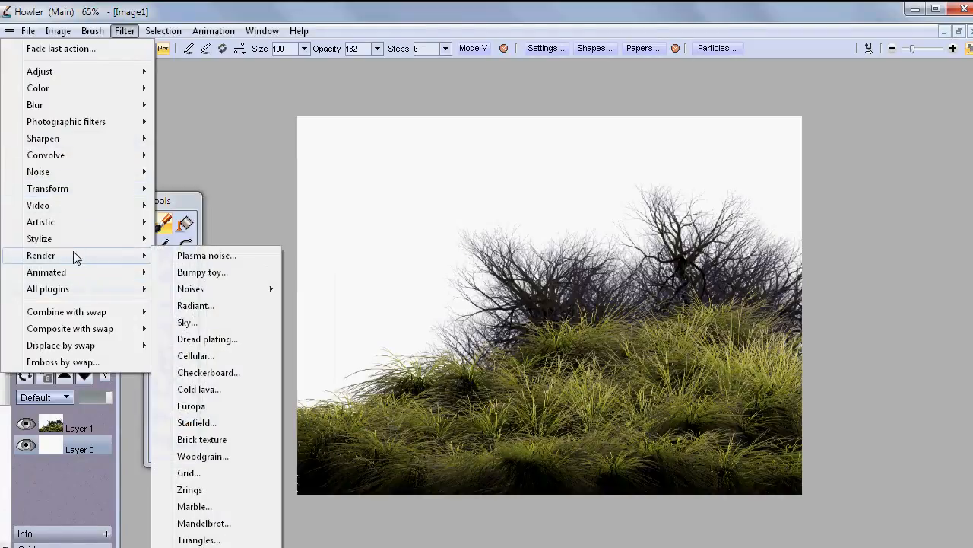
left_click(210, 323)
left_click_drag(502, 134, 246, 105)
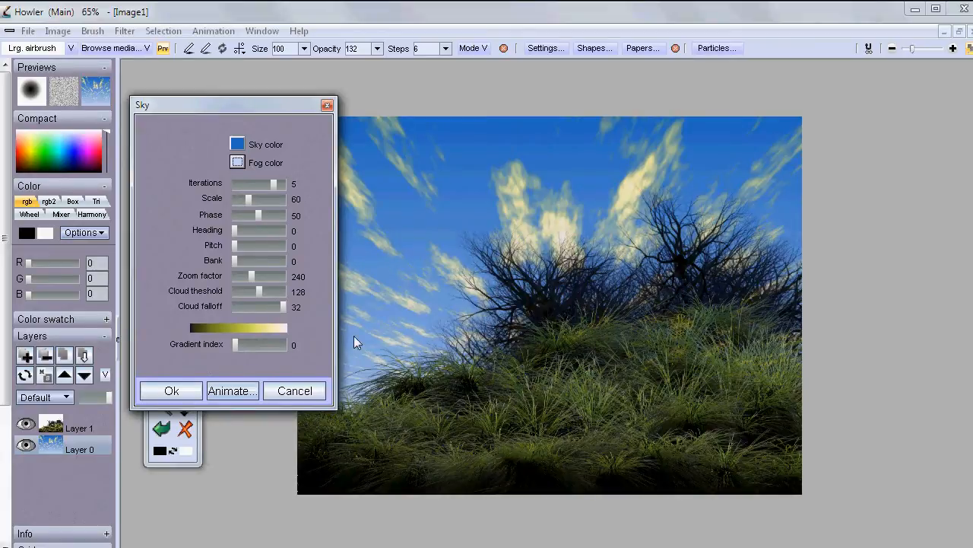
left_click(172, 390)
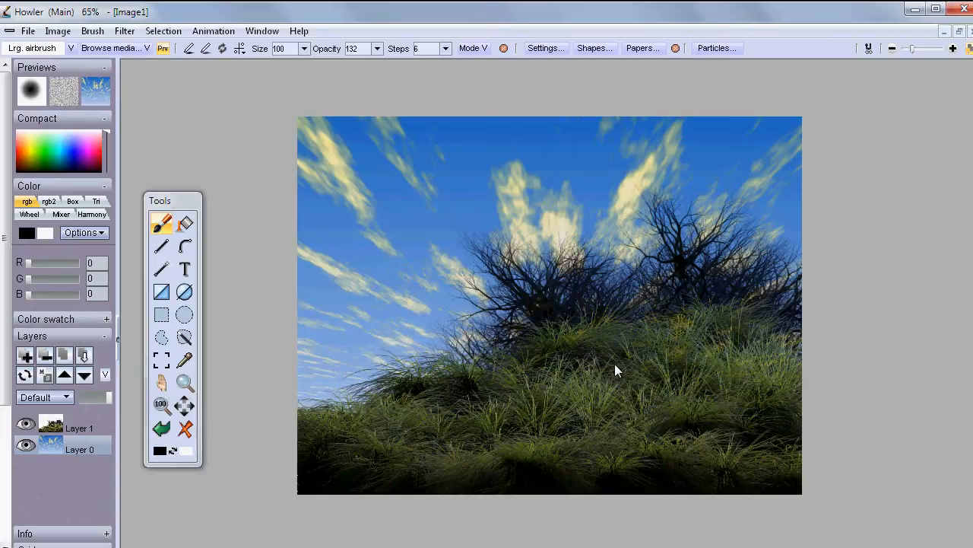
Select the landscape on Layer 1 and set its blend mode to Magic pink.
left_click(47, 423)
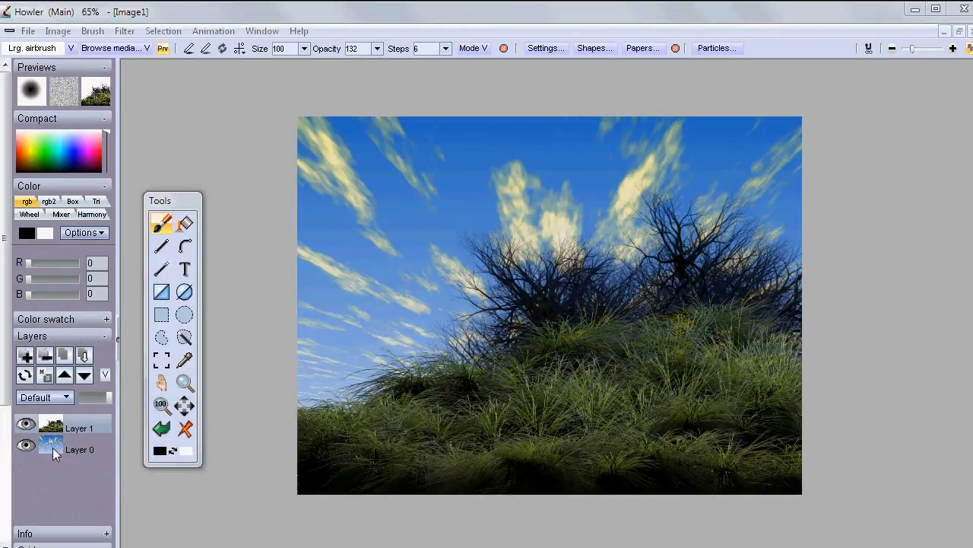
left_click(52, 447)
left_click(52, 424)
left_click(63, 395)
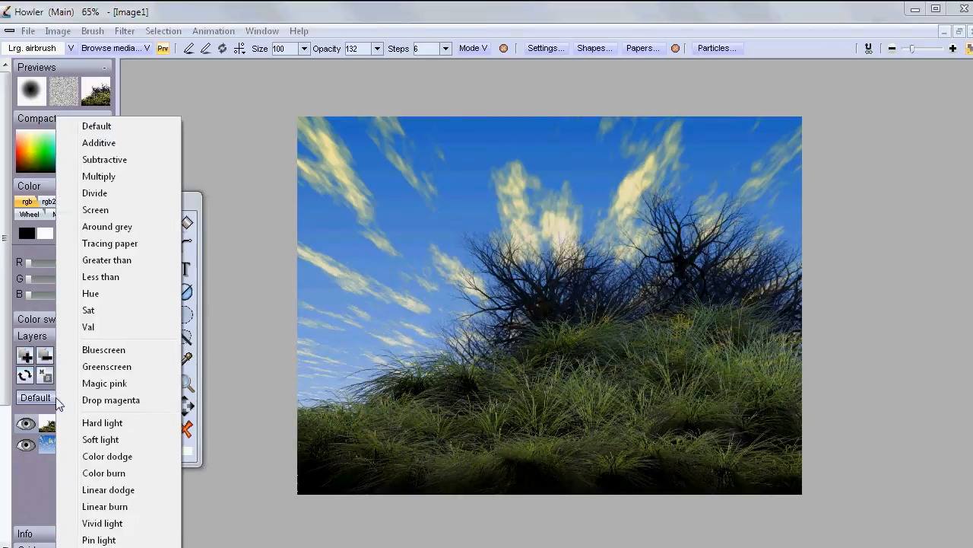
left_click(215, 4)
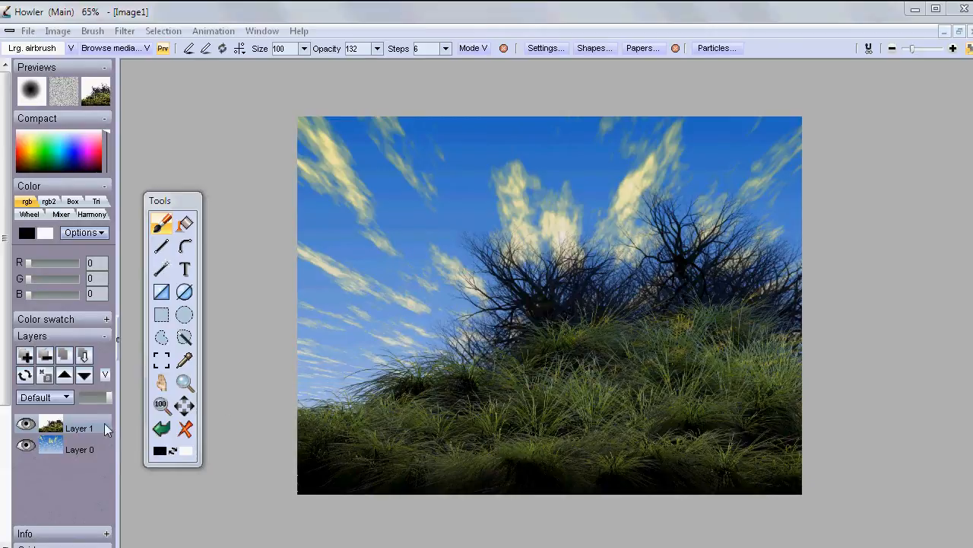
left_click(55, 399)
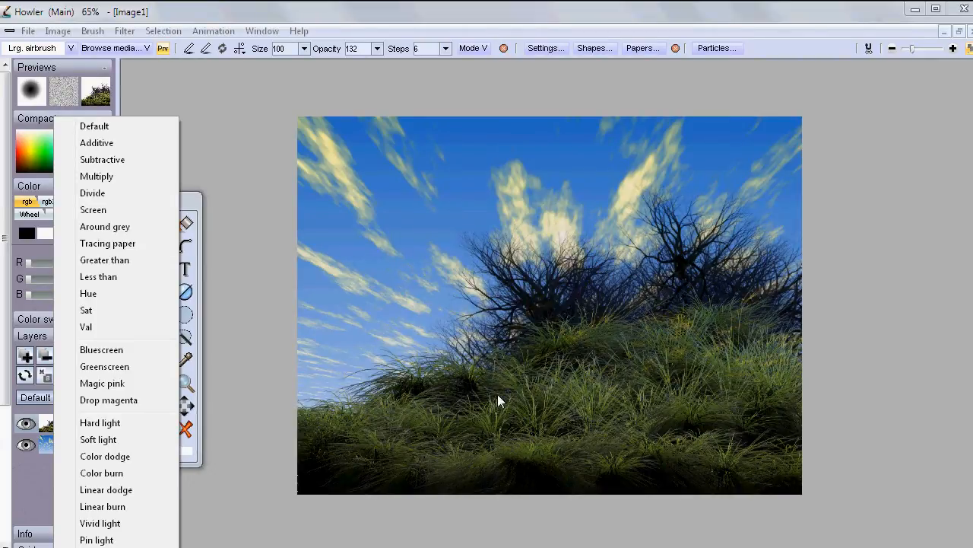
left_click(96, 385)
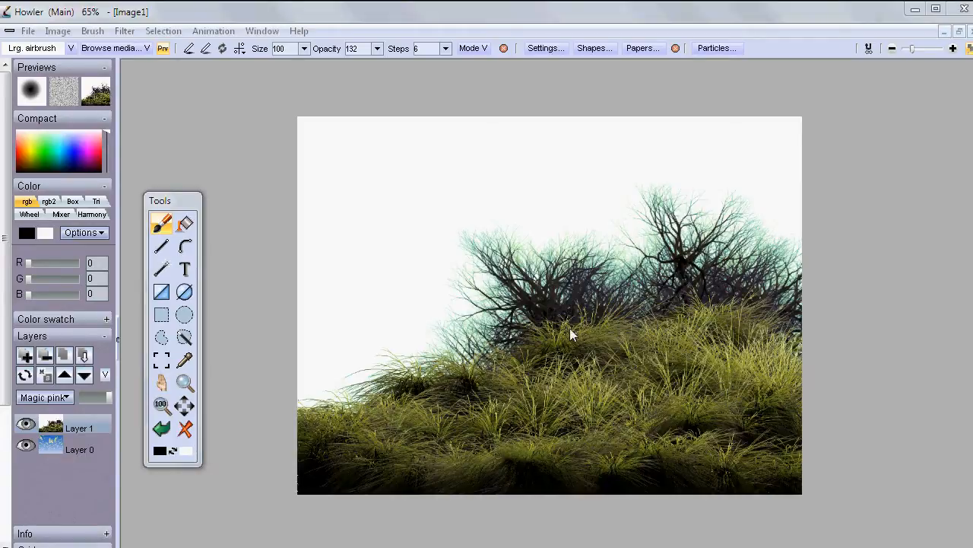
Pick up the whole hill with its bushes as a custom brush and set the opacity to 255.
left_click(162, 360)
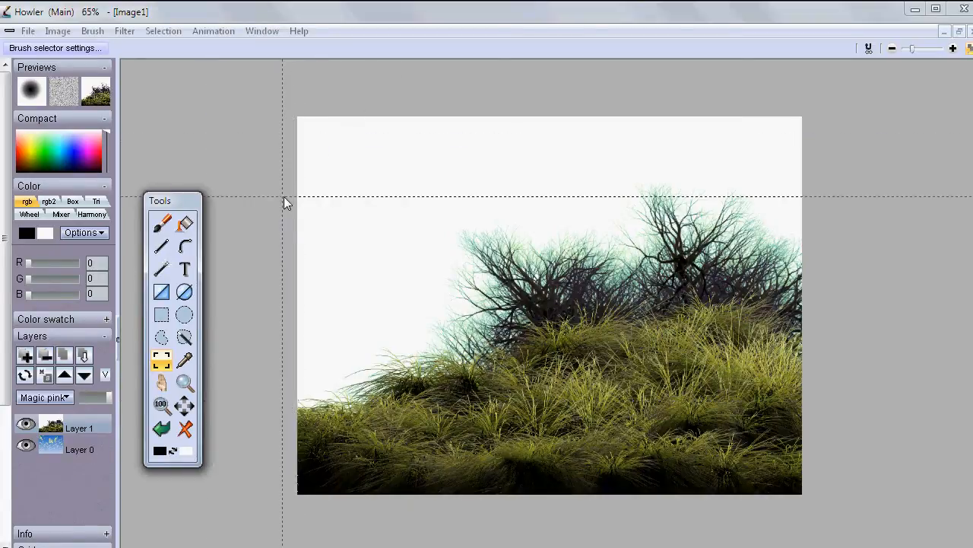
left_click_drag(282, 164, 867, 468)
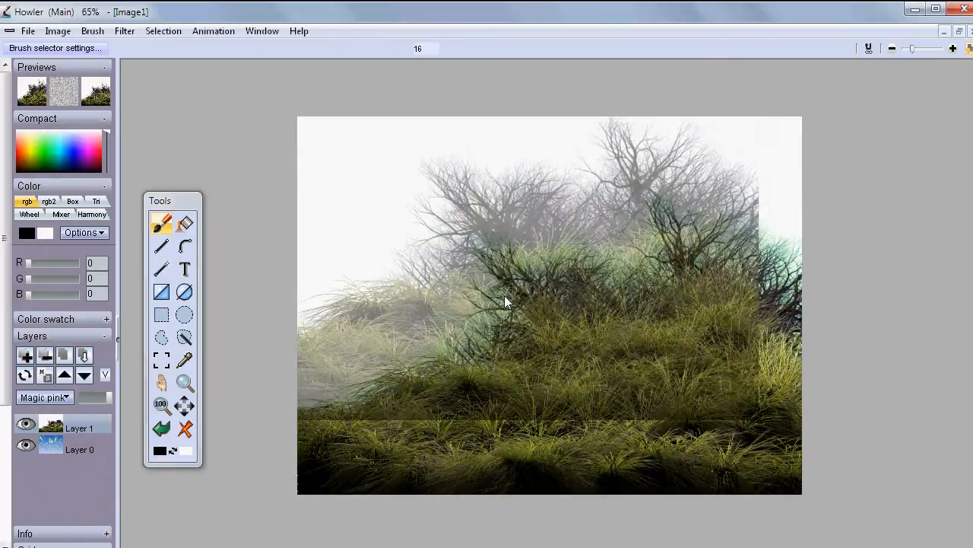
left_click(163, 49)
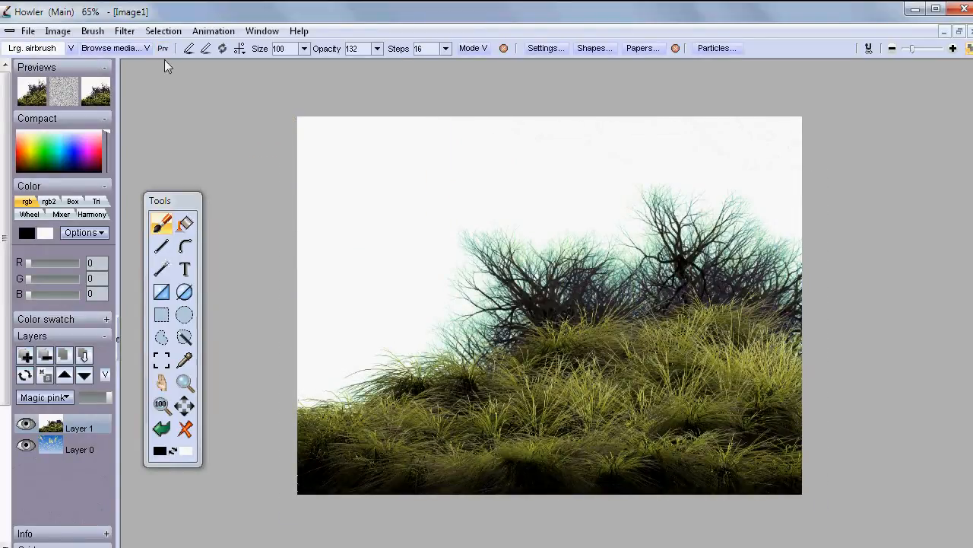
left_click(377, 49)
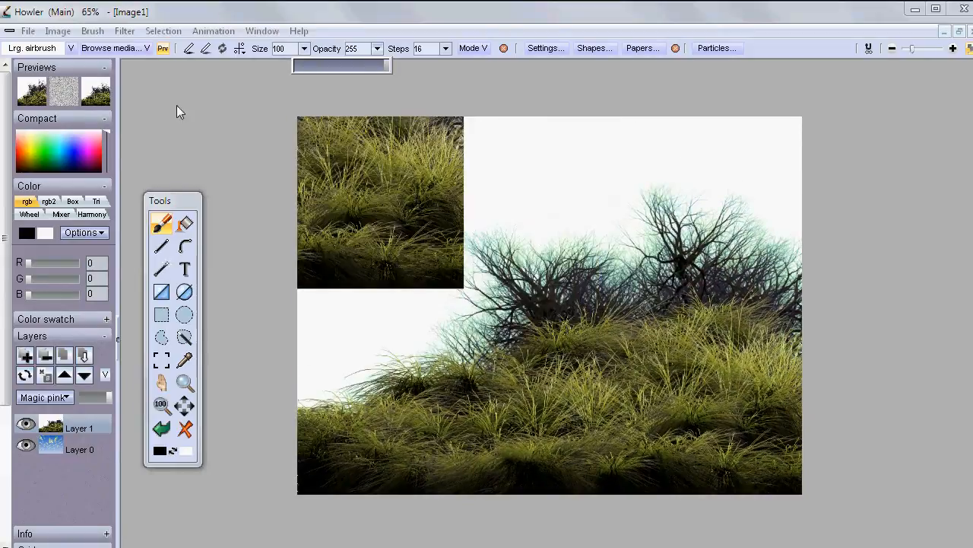
Show the brush buffer and place it beside the image to check the brush's transparency.
left_click(90, 33)
left_click(96, 105)
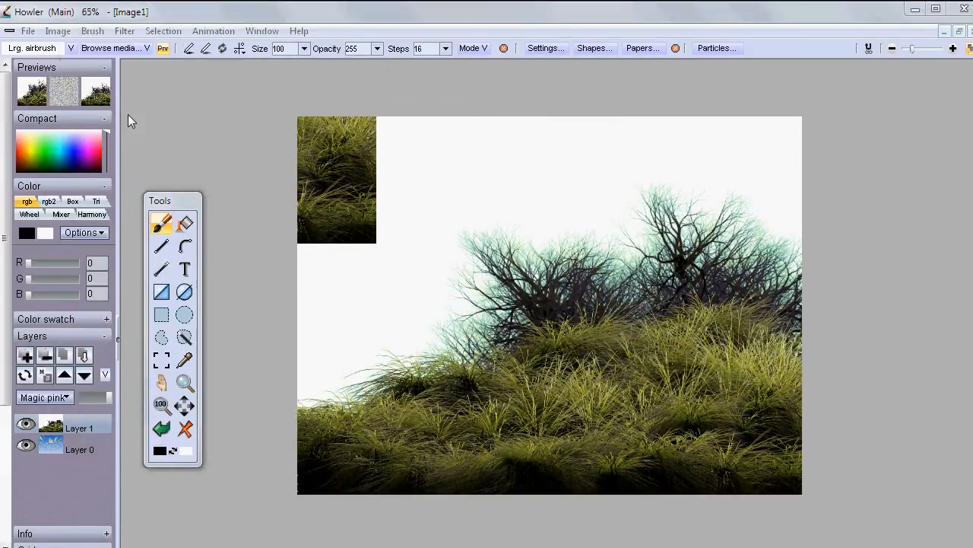
mouse_move(107, 69)
left_mouse_down()
mouse_move(243, 166)
mouse_move(254, 197)
mouse_move(264, 140)
mouse_move(804, 268)
left_mouse_up()
mouse_move(840, 302)
left_mouse_down()
mouse_move(882, 309)
mouse_move(895, 350)
left_mouse_up()
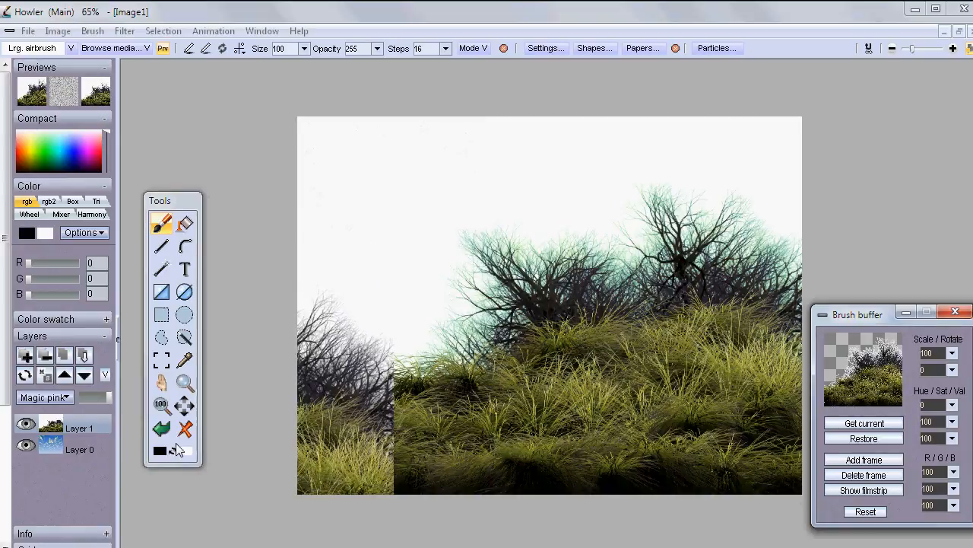
Raise the brush selector key's low clip past the middle and its high pass to near maximum.
left_click(161, 361)
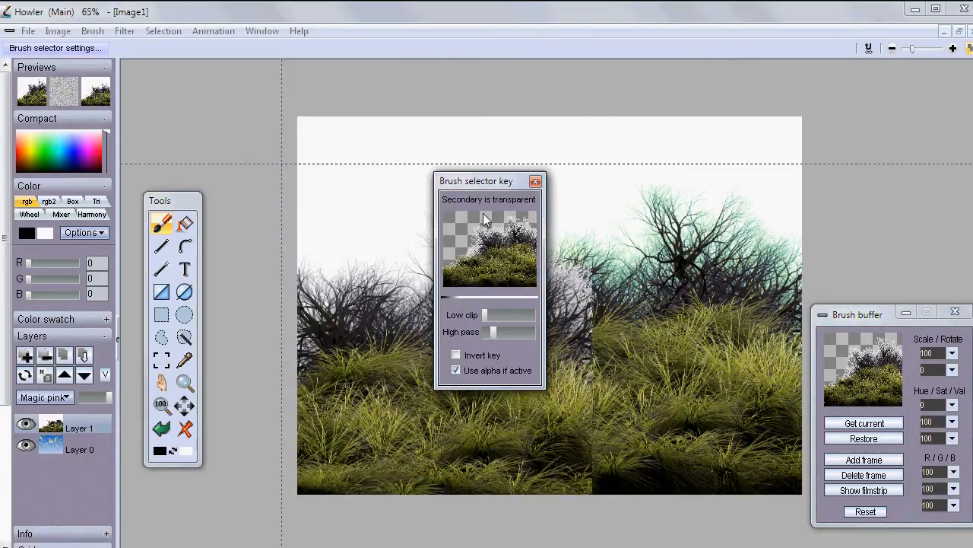
left_click_drag(488, 314, 528, 333)
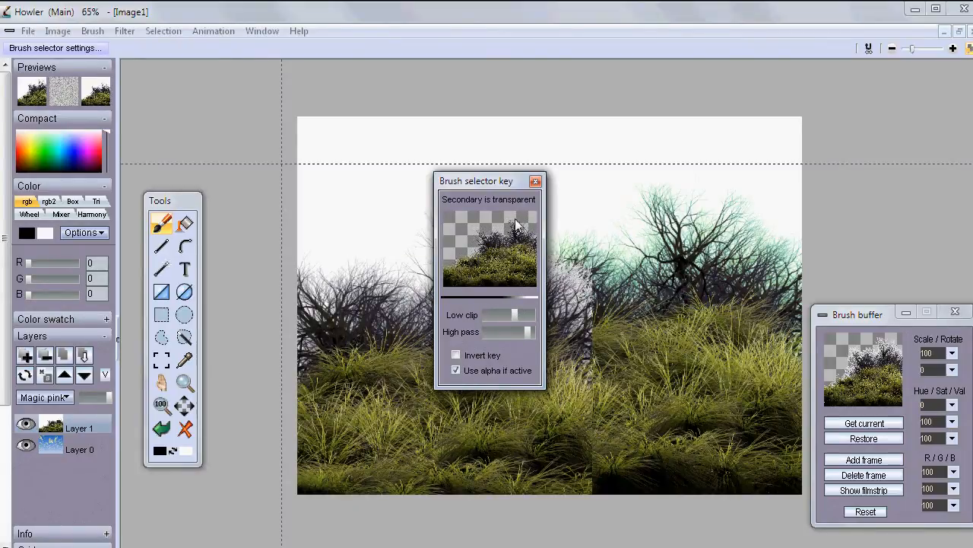
left_click_drag(497, 185, 208, 282)
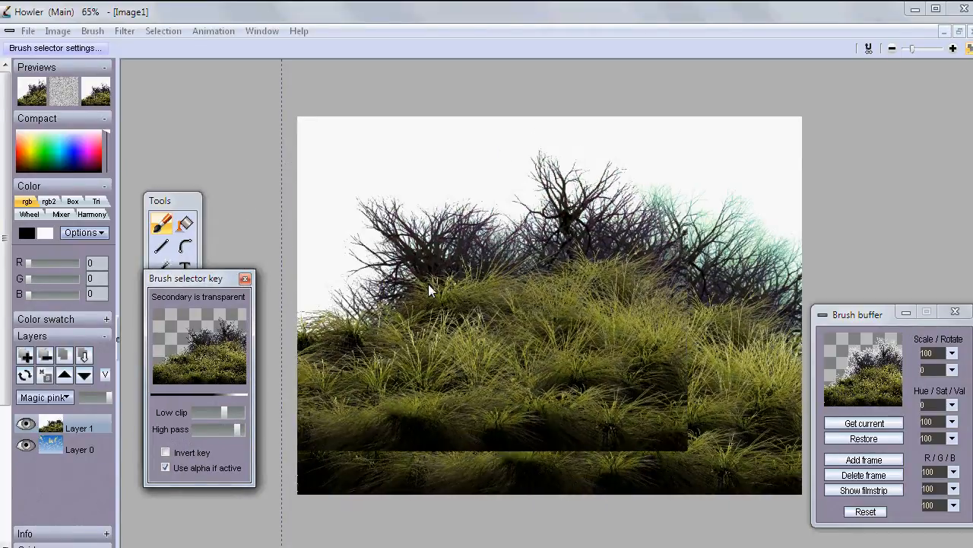
Open a new brush buffer for the re-keyed brush, close the old one, and place the new one beside the image.
left_click(92, 31)
left_click(82, 104)
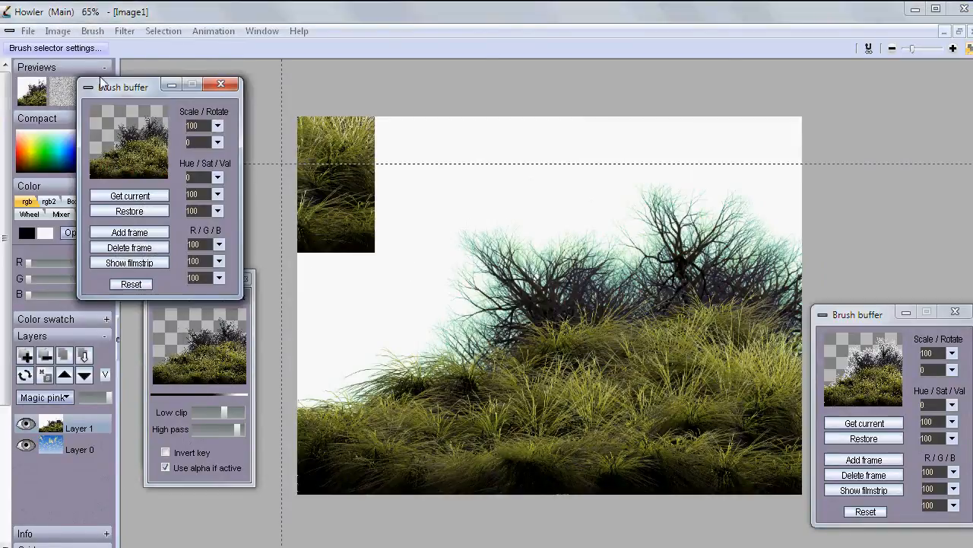
mouse_move(114, 92)
left_mouse_down()
mouse_move(859, 133)
mouse_move(814, 95)
left_mouse_up()
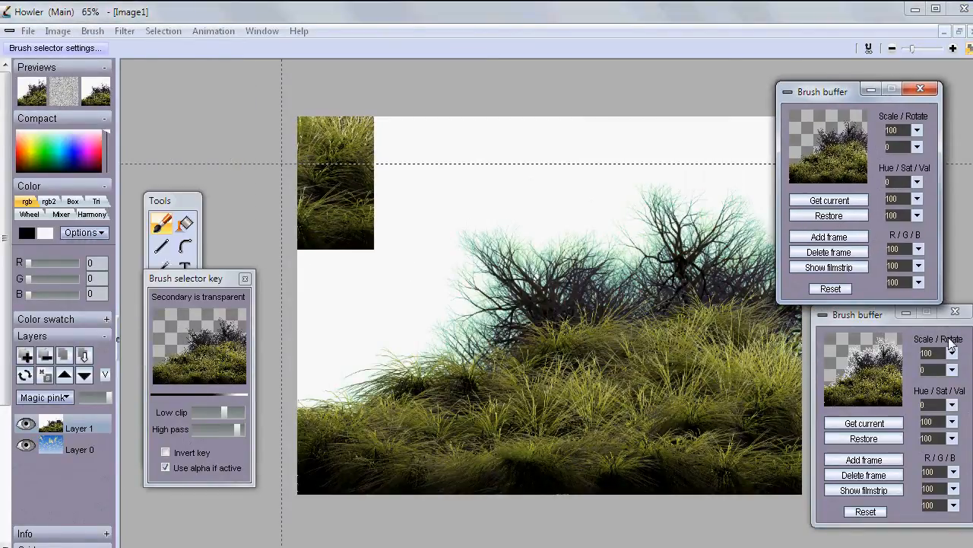
left_click(956, 312)
mouse_move(853, 86)
left_mouse_down()
mouse_move(872, 256)
mouse_move(844, 93)
mouse_move(858, 194)
left_mouse_up()
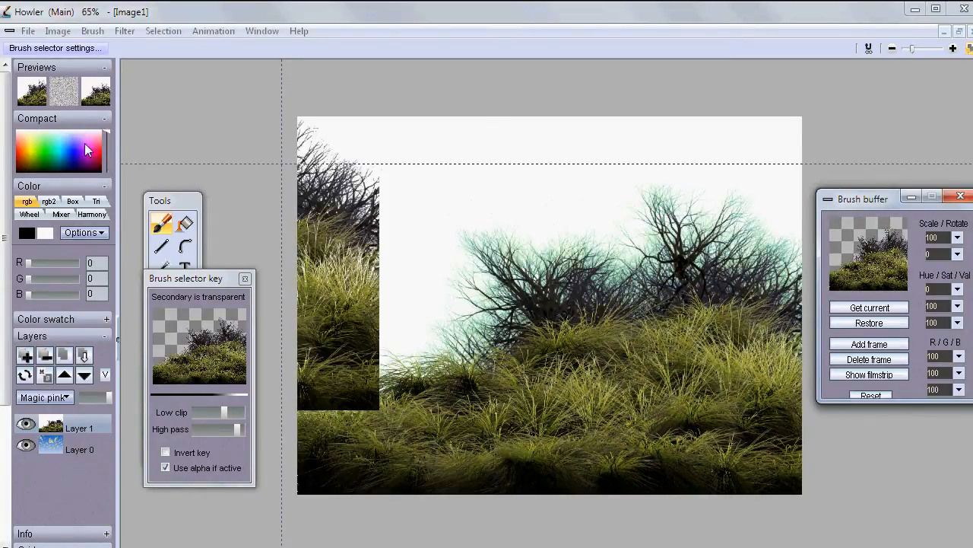
Keep Layer 1 in Magic pink mode and mix pure magenta (R 255, G 0, B 255) as the secondary color.
left_click(61, 398)
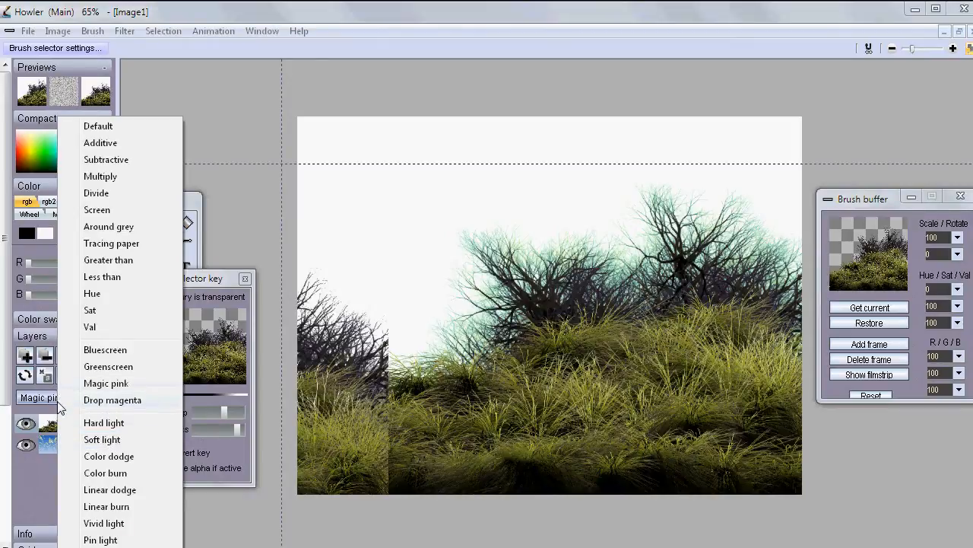
left_click(106, 384)
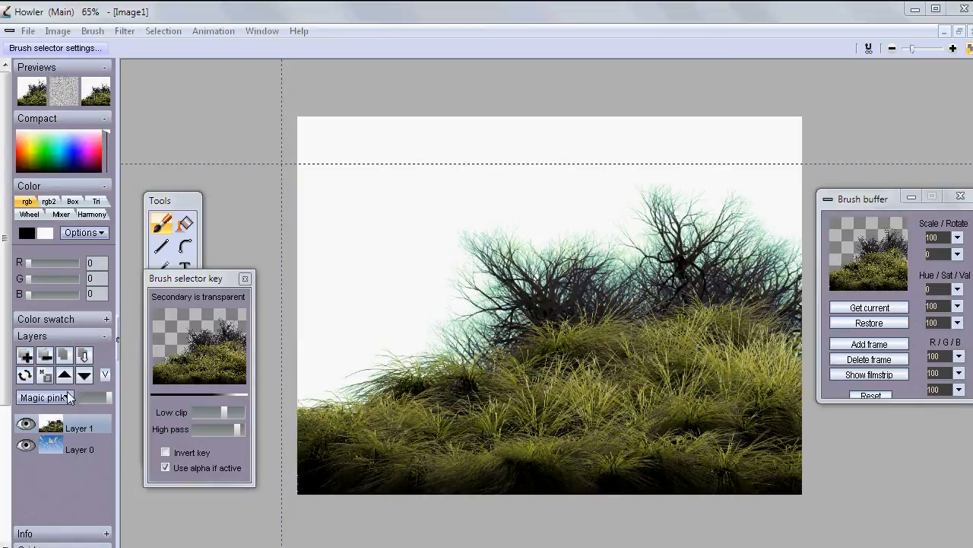
right_click(85, 145)
left_click_drag(27, 262, 76, 263)
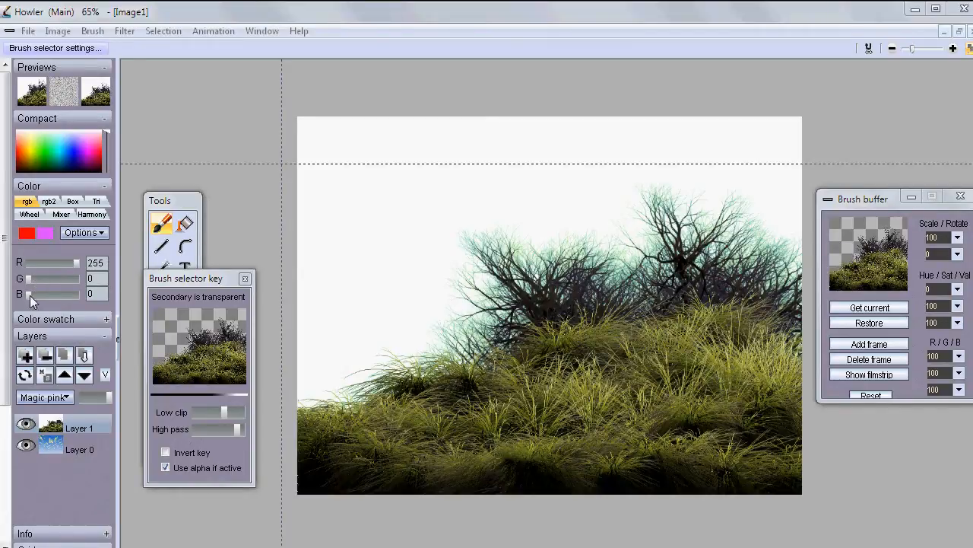
left_click_drag(28, 294, 112, 297)
left_click(48, 235)
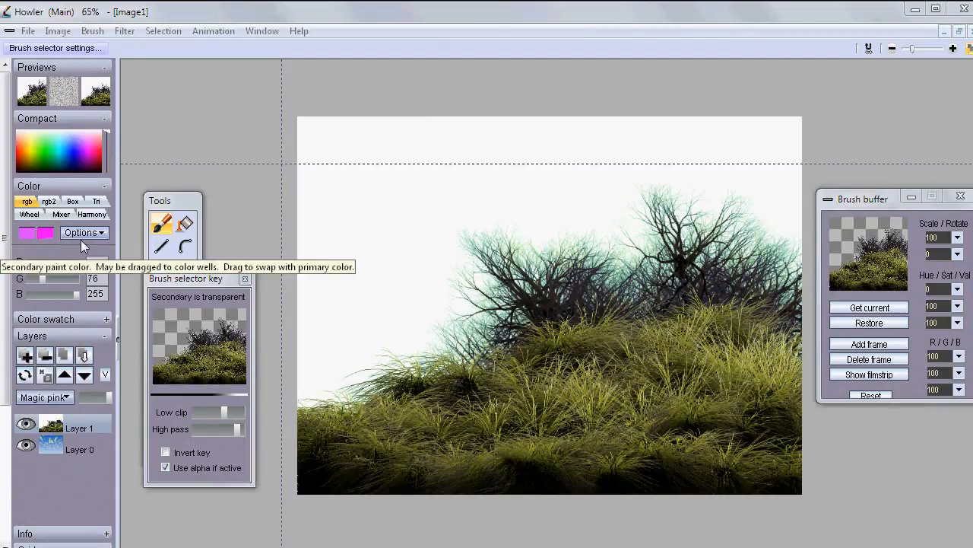
Clear Layer 1 to the secondary magenta and stamp the keyed hill brush over the sky, filling the lower part of the image.
left_click(185, 204)
left_click_drag(184, 204, 197, 90)
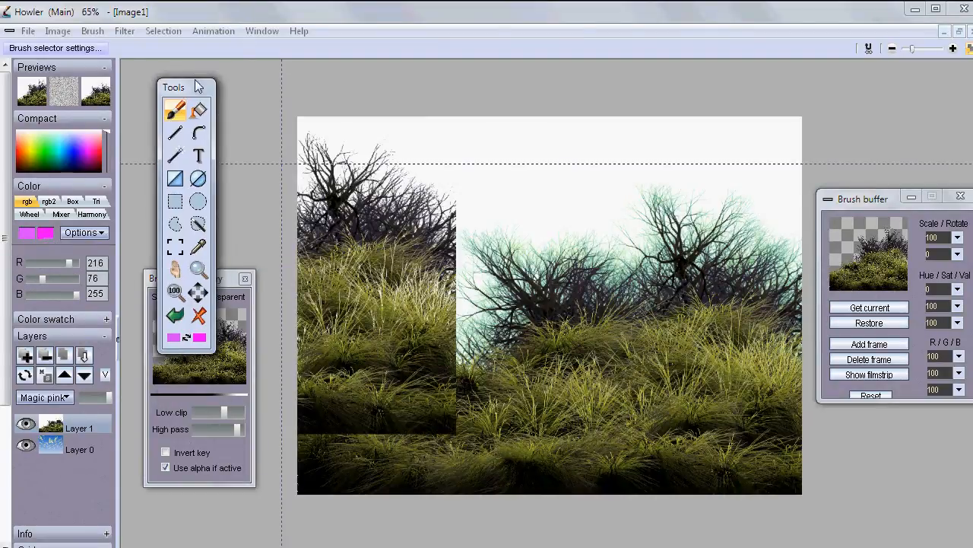
right_click(197, 318)
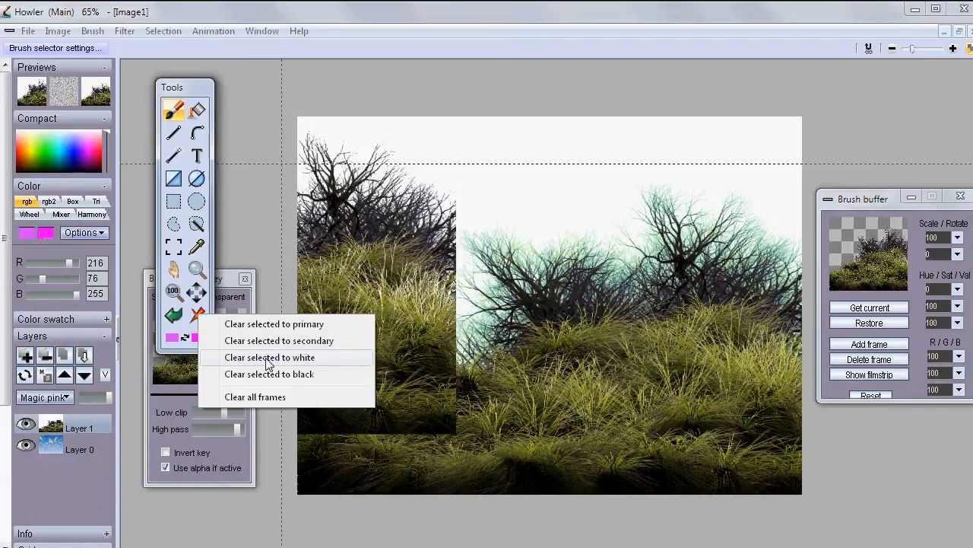
left_click(325, 342)
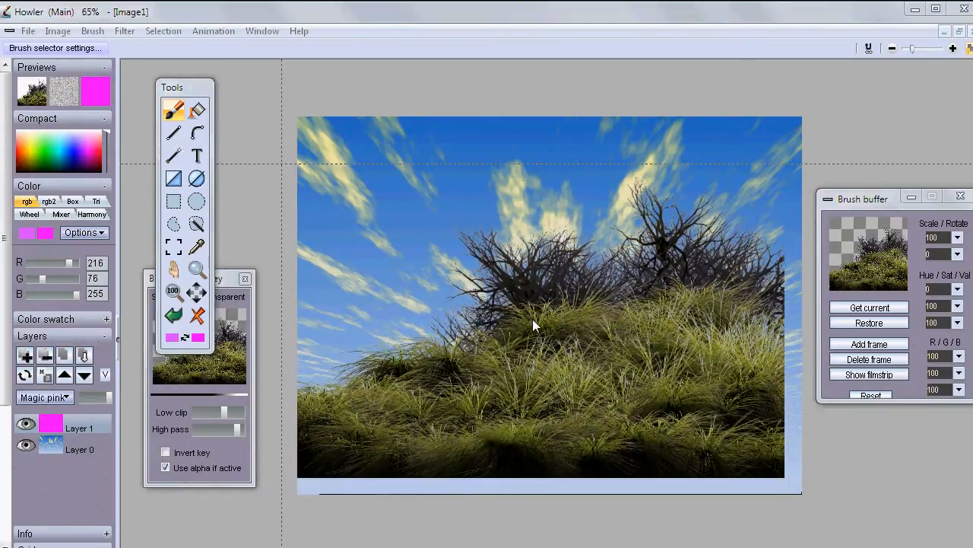
left_click(550, 327)
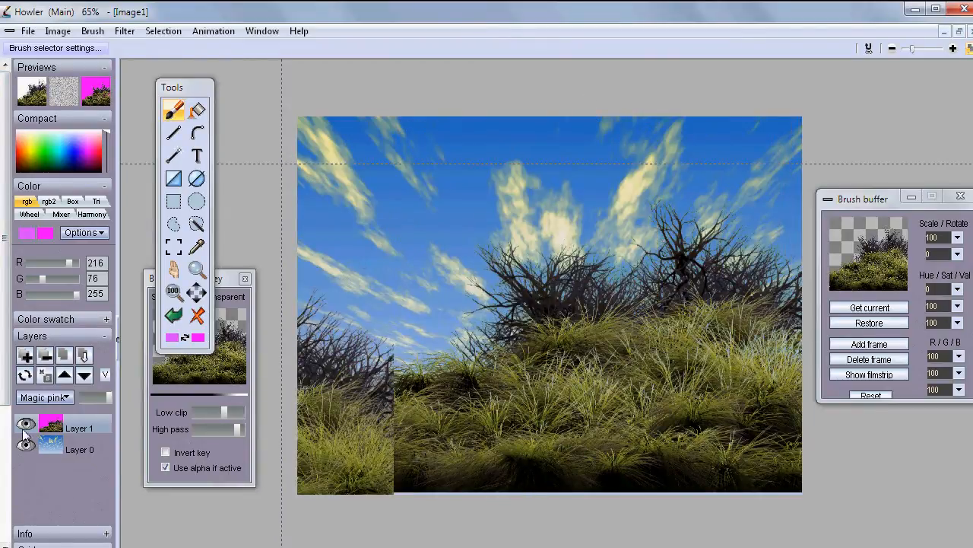
Enlarge the layer thumbnails and switch between the sky layer and the hill layer.
left_click(105, 374)
left_click(174, 473)
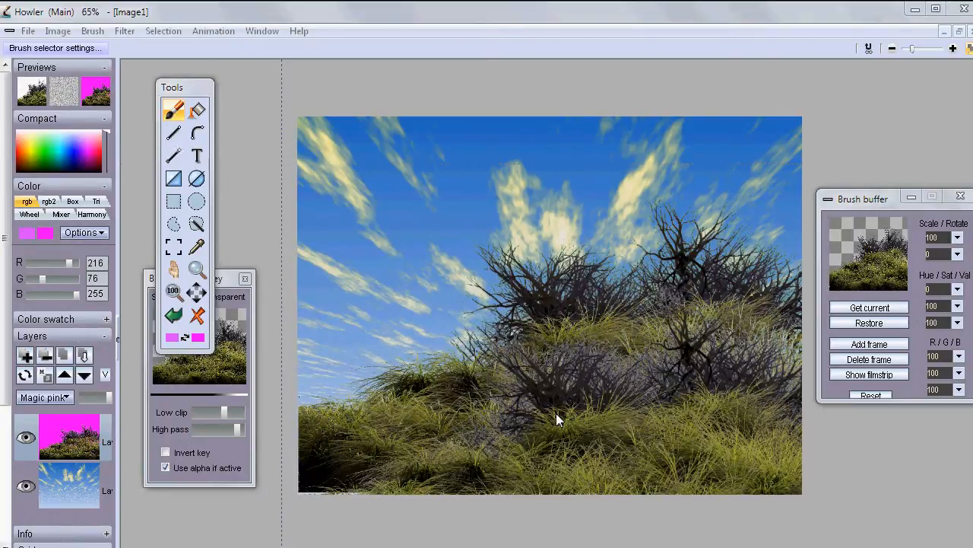
left_click(71, 480)
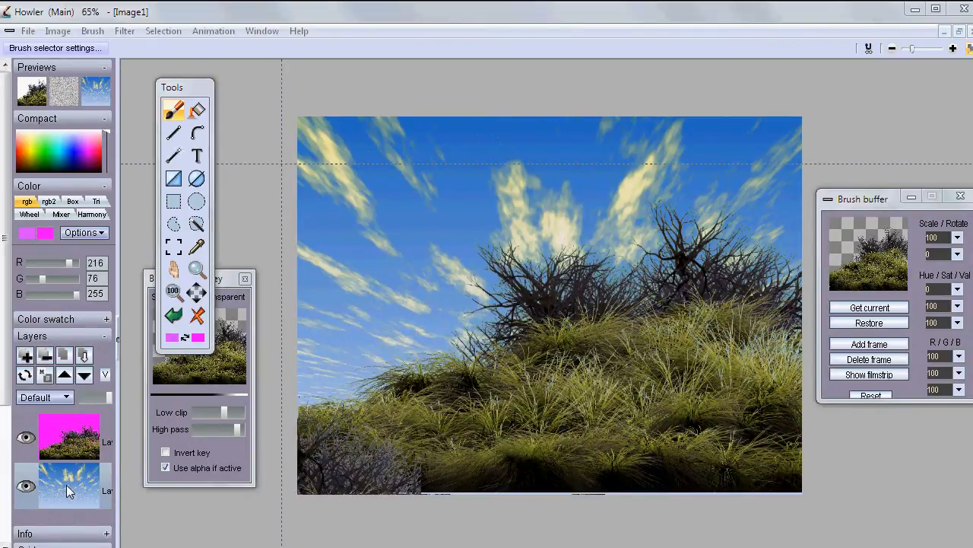
left_click(75, 431)
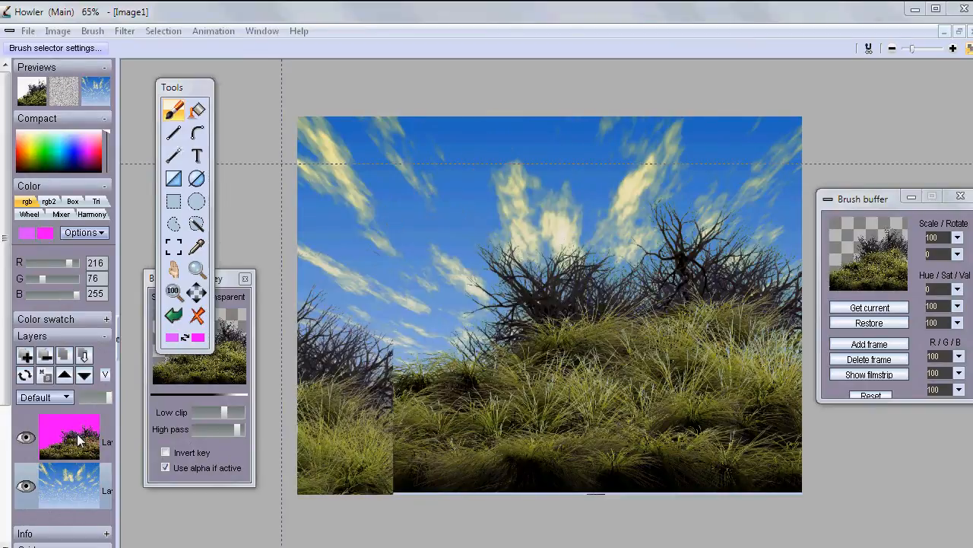
Add a new layer above the hill layer and set its mixing mode to Greenscreen.
left_click(28, 356)
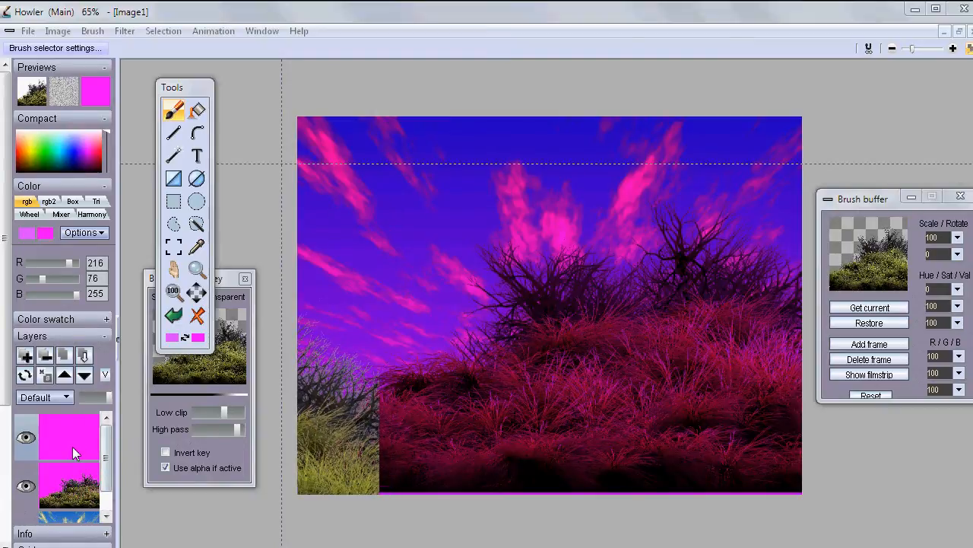
left_click(68, 396)
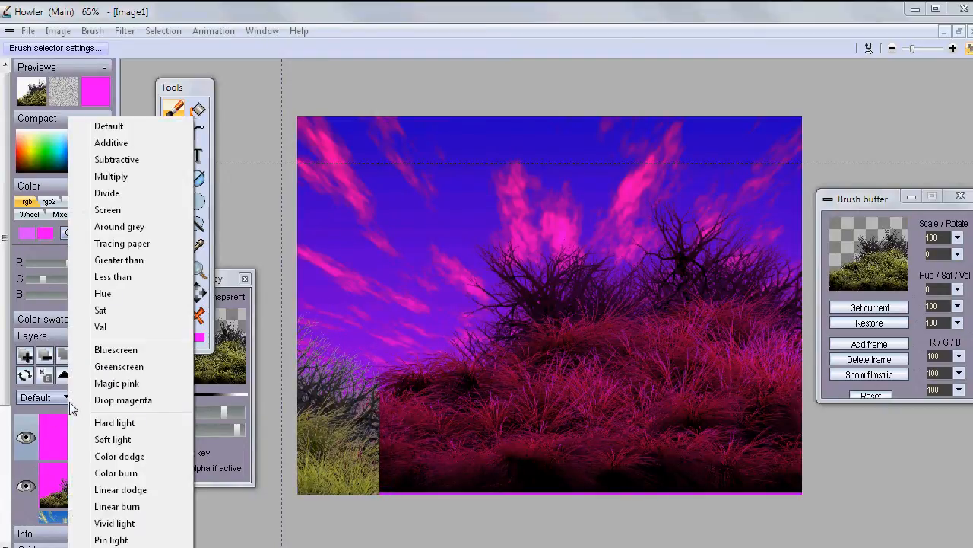
left_click(120, 367)
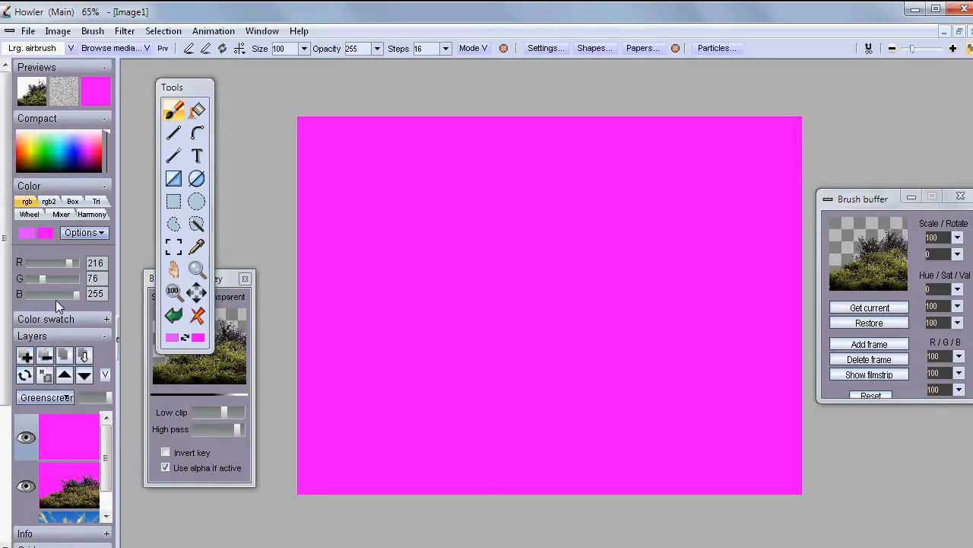
Mix pure green (R 0, G 255, B 0) as the primary color and clear the new layer to it.
left_click_drag(47, 279, 25, 263)
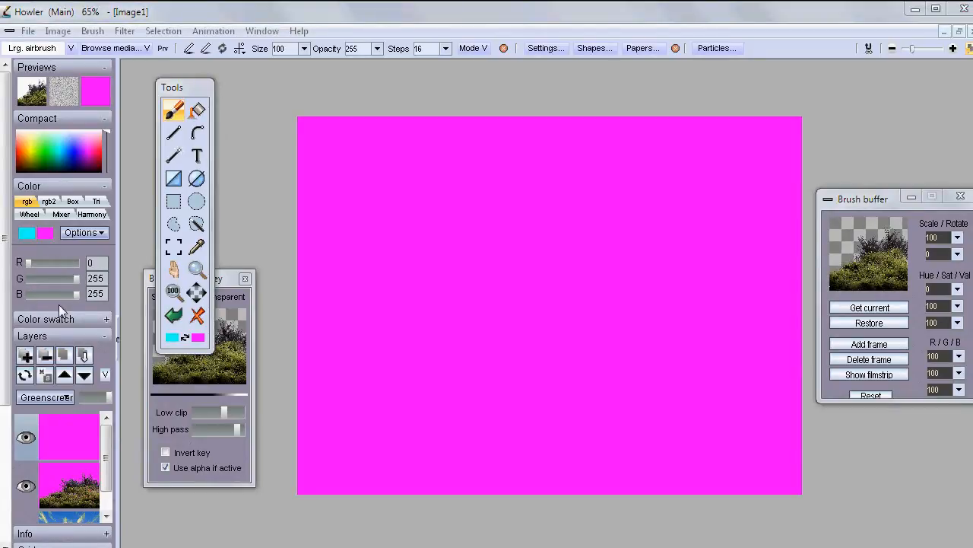
left_click_drag(73, 294, 14, 297)
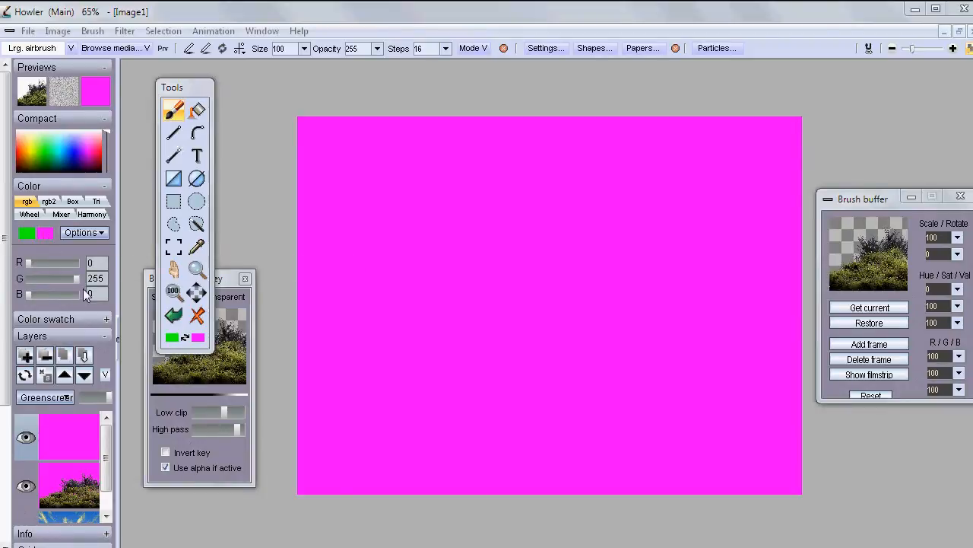
right_click(199, 320)
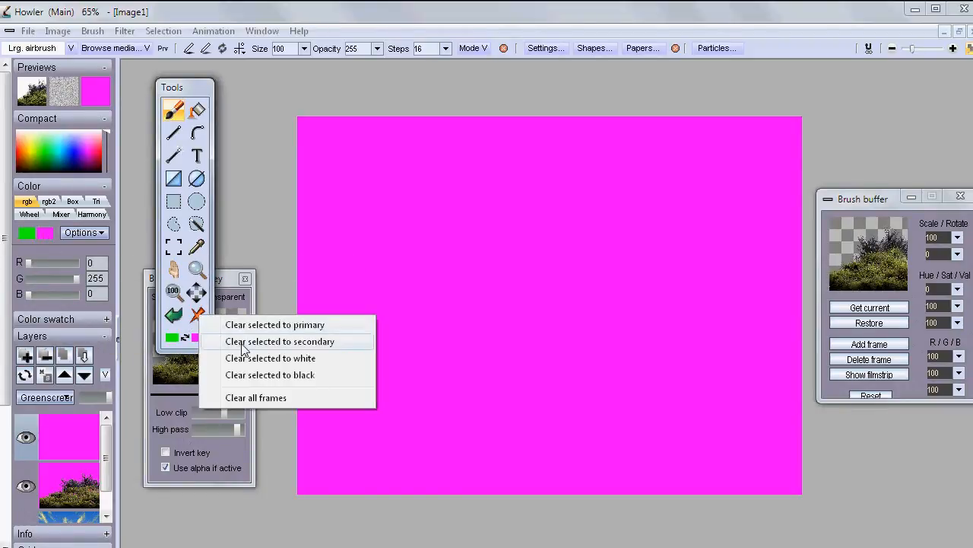
left_click(299, 327)
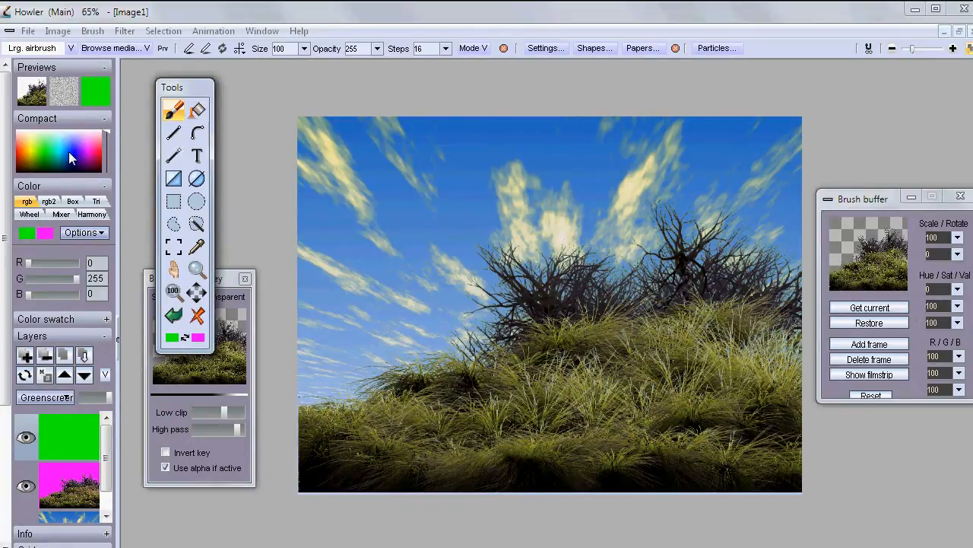
Draw a filled blue rectangle (R 53, G 31, B 255) over the sky on the green layer.
left_click_drag(69, 151, 75, 148)
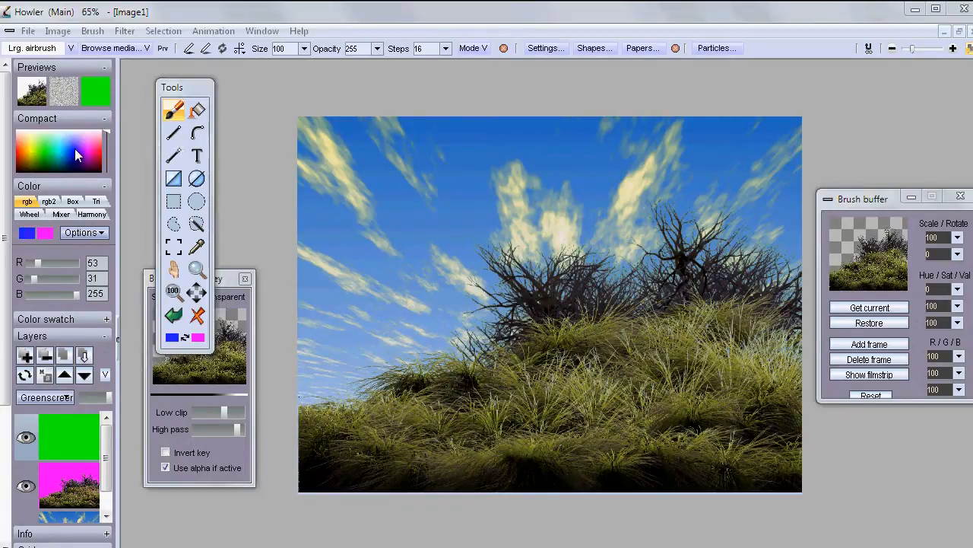
left_click(174, 179)
left_click_drag(376, 156, 556, 285)
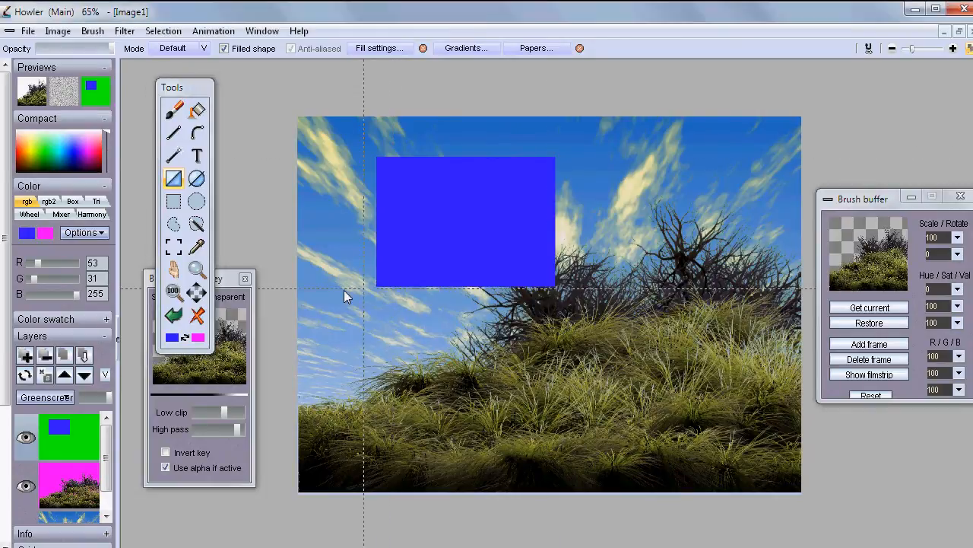
Draw a large filled yellow ellipse (R 255, G 249, B 121) and a filled red ellipse (R 255, G 40, B 76) overlapping the blue rectangle.
left_click(196, 179)
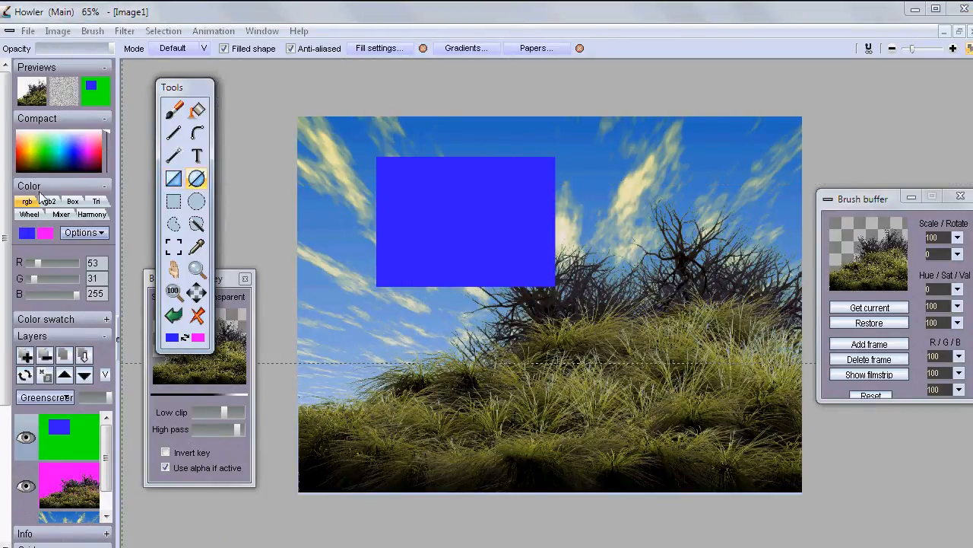
left_click_drag(22, 146, 30, 141)
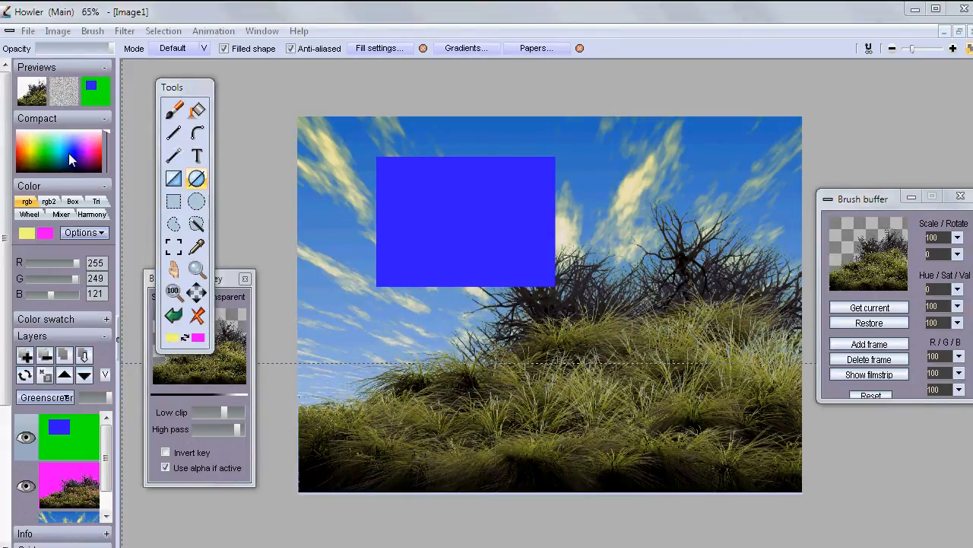
left_click_drag(635, 194, 749, 348)
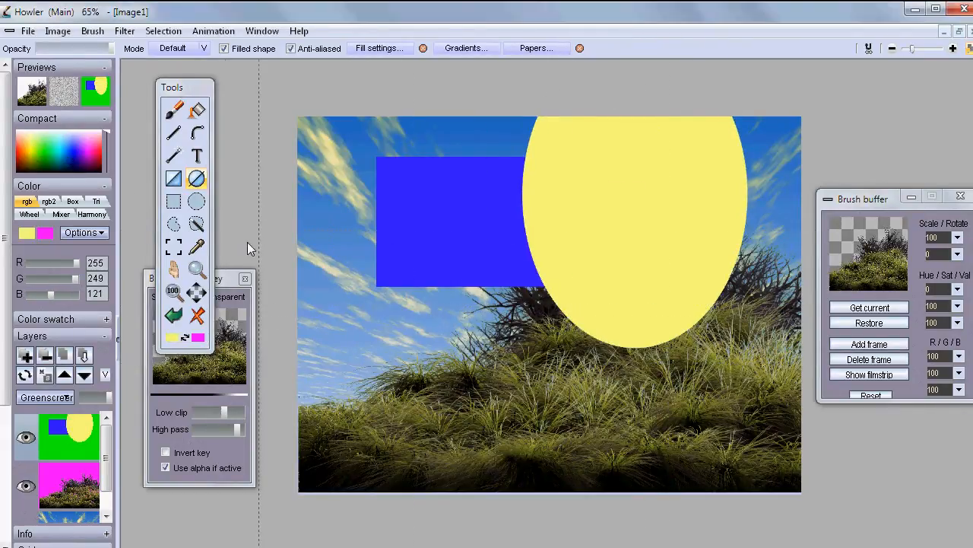
left_click(96, 153)
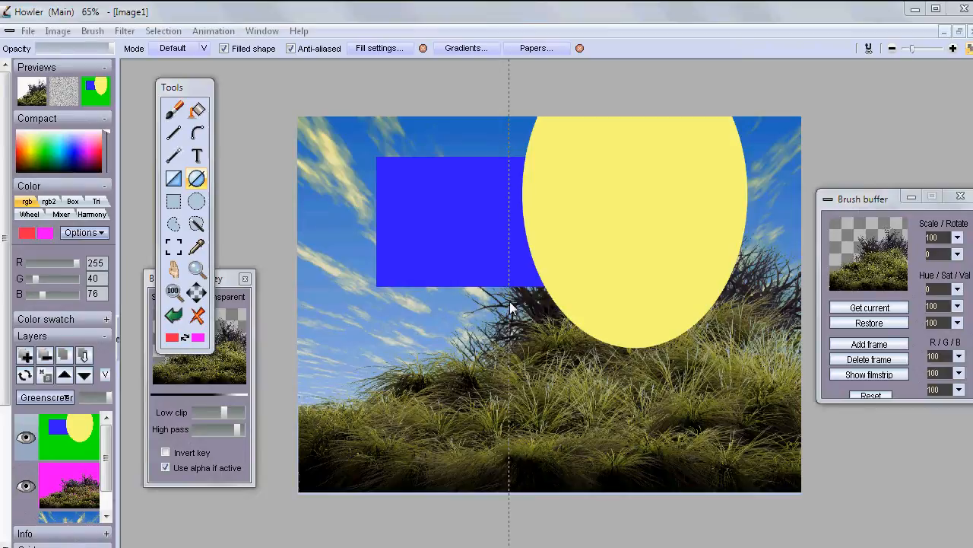
left_click_drag(510, 301, 587, 407)
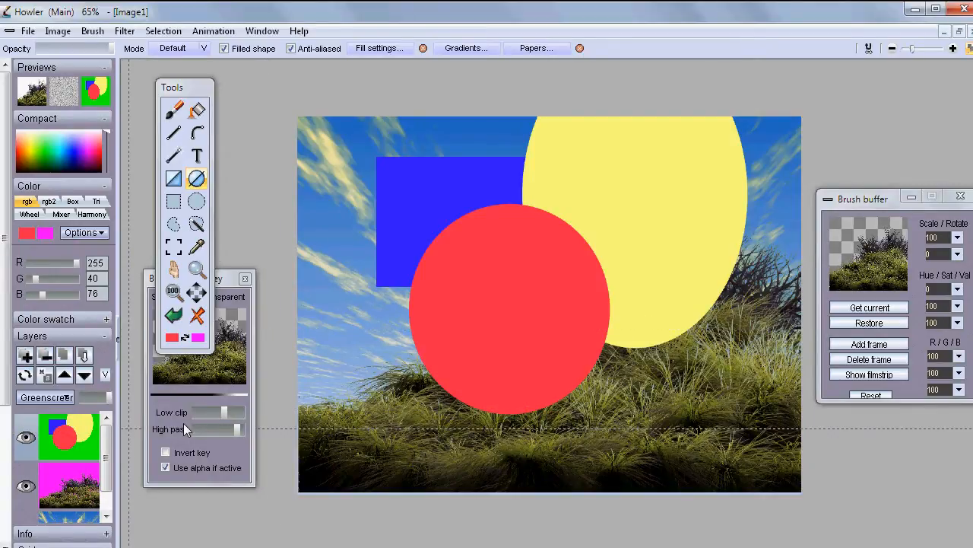
Undo the red ellipse, the yellow ellipse and the blue rectangle on the green layer.
key("ctrl+z")
key("ctrl+z")
key("ctrl+z")
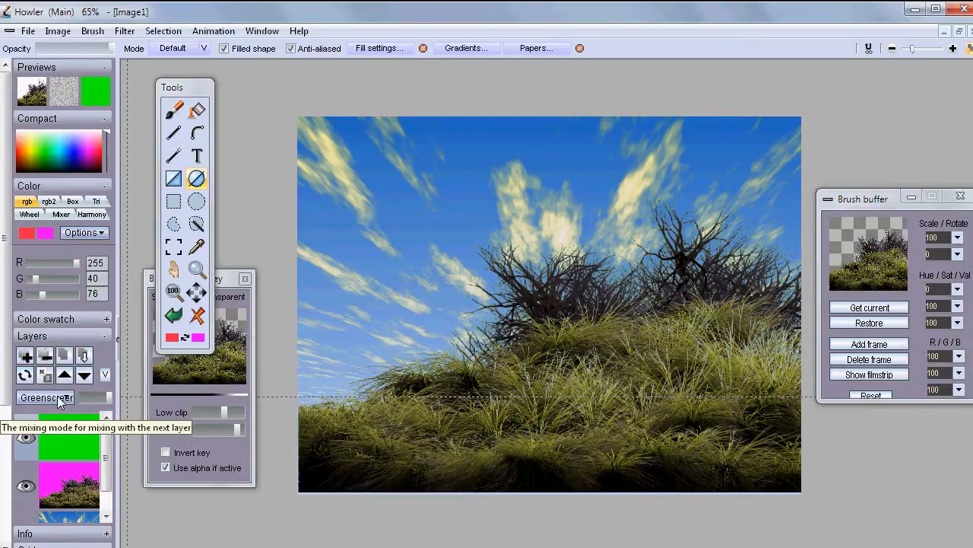
Set the top green layer's mixing mode to Additive and clear it to black.
left_click(73, 496)
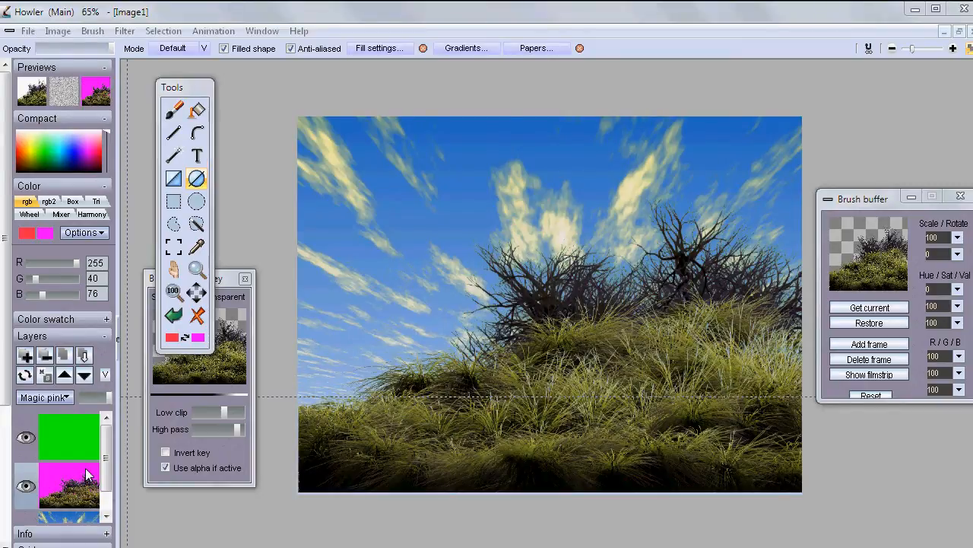
left_click(78, 443)
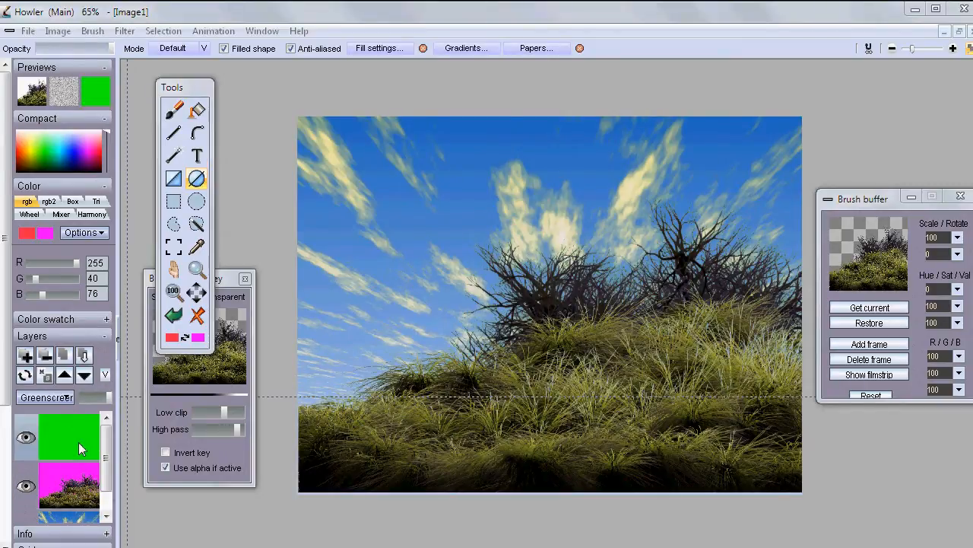
left_click(64, 394)
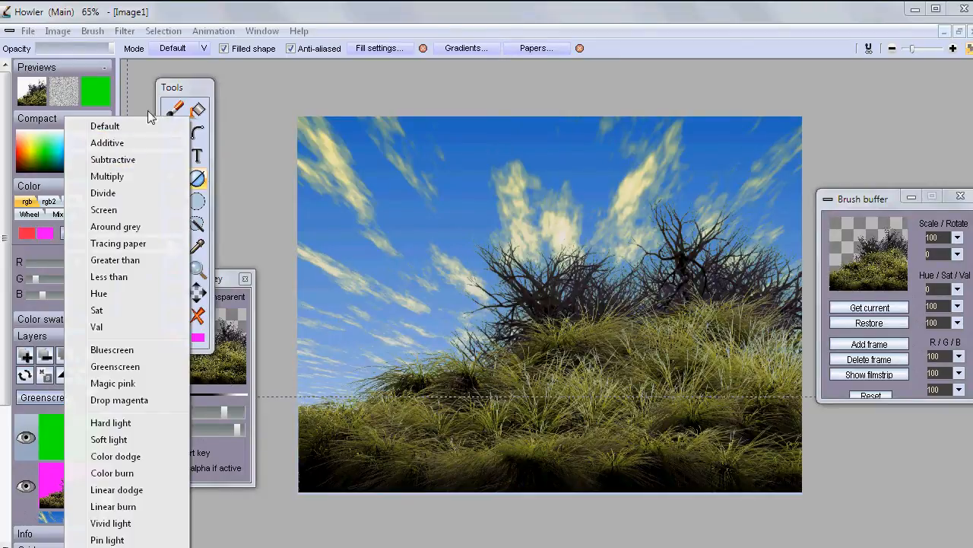
left_click(114, 143)
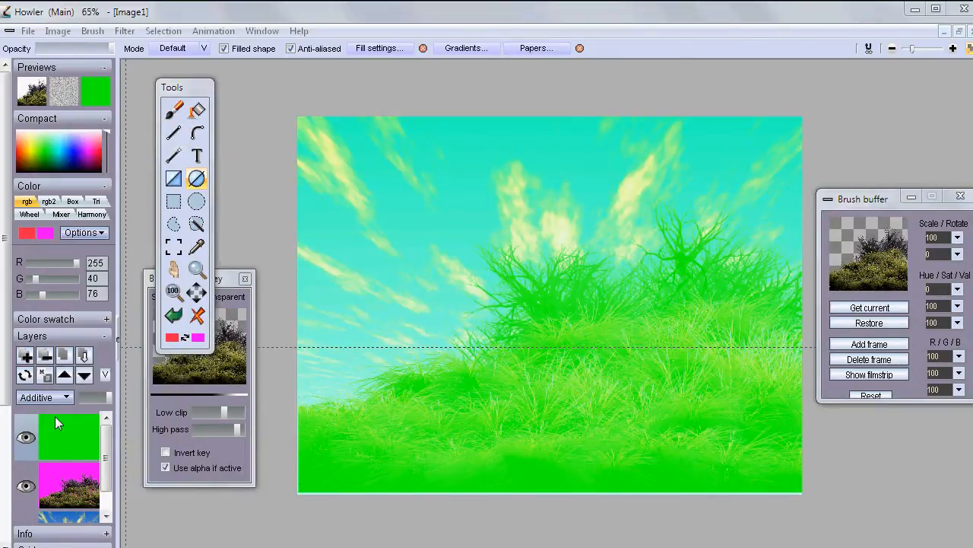
left_click(196, 315)
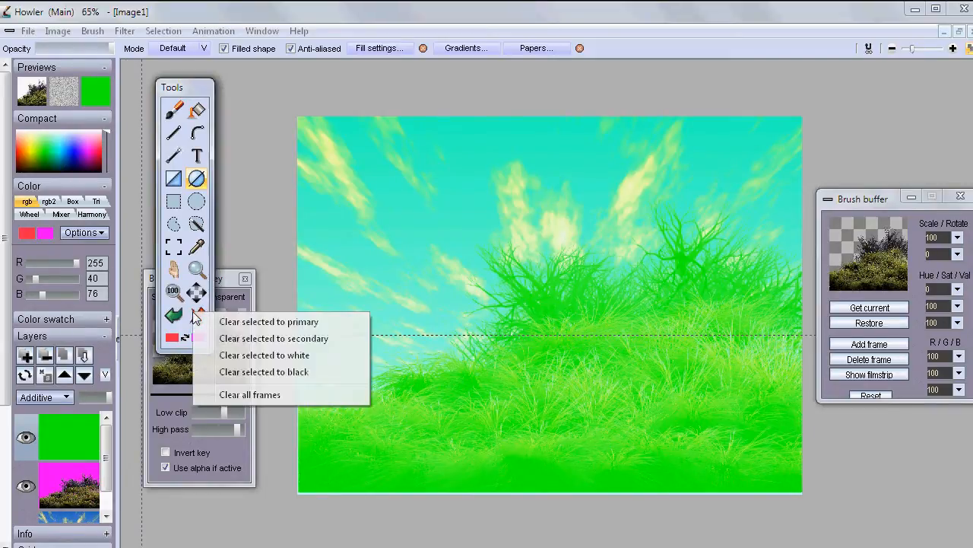
left_click(310, 374)
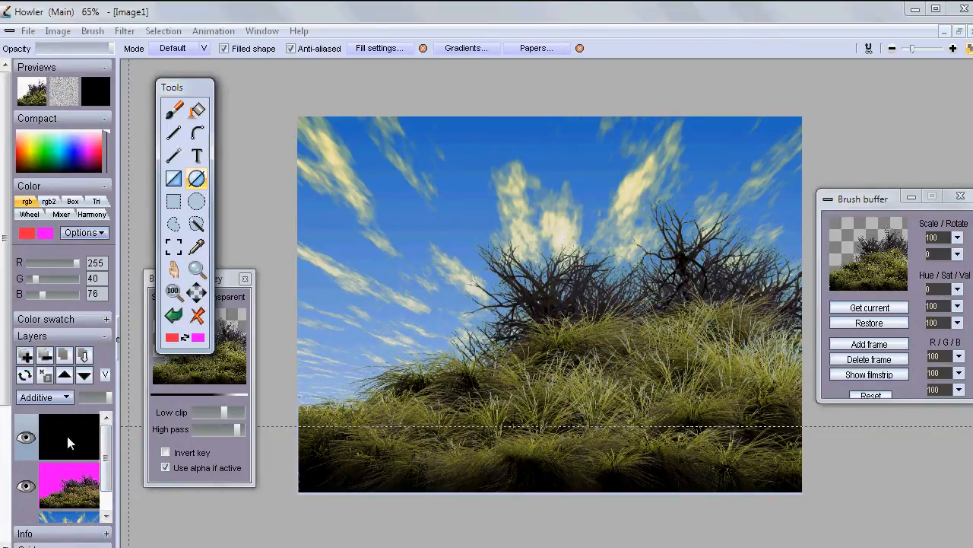
Open the lens flare options, move them clear of the sky, and choose the orange-red star flare preset.
right_click(176, 156)
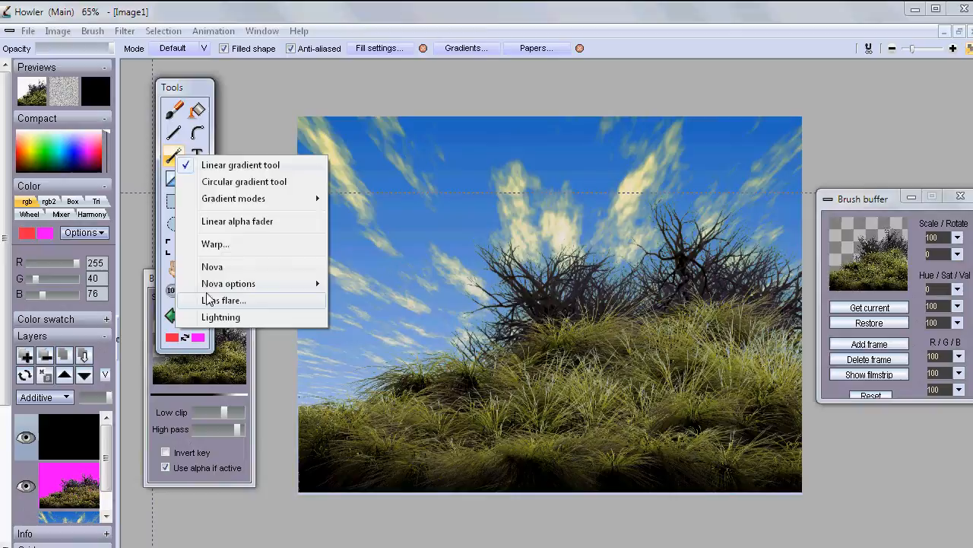
left_click(230, 301)
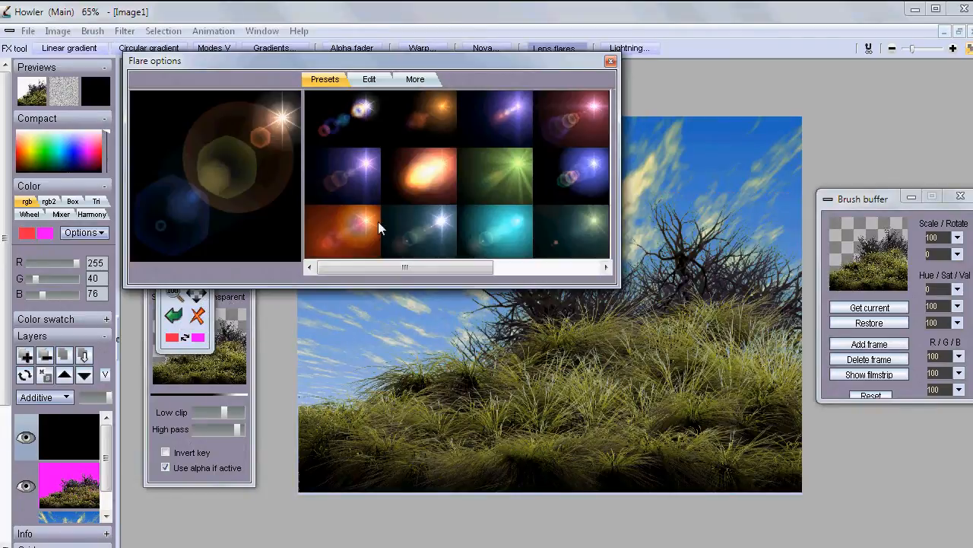
left_click_drag(329, 66, 150, 366)
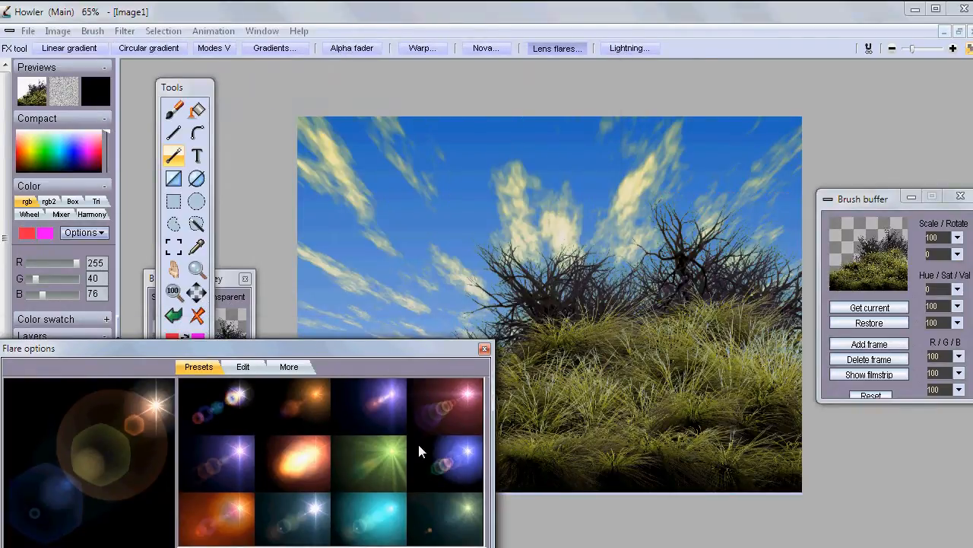
scroll(346, 536, "down", 5)
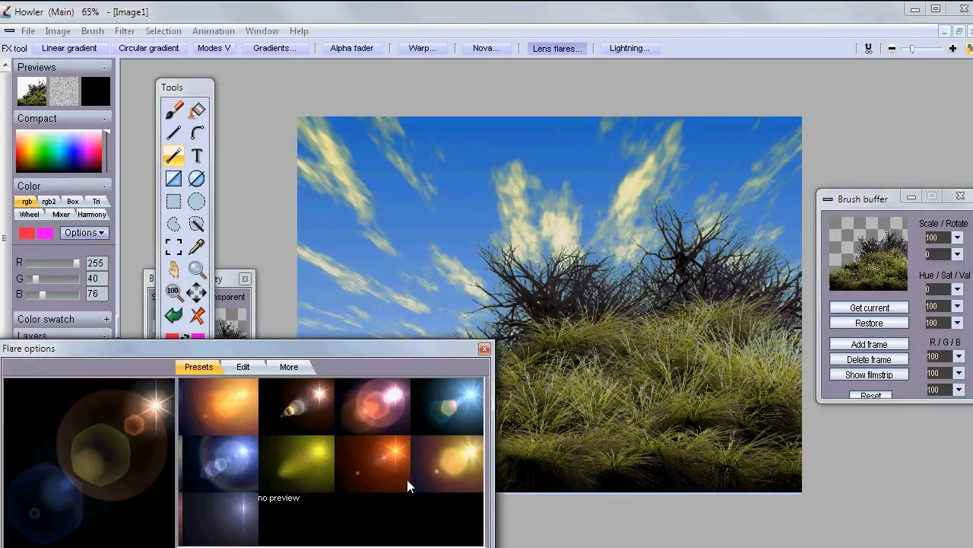
left_click(389, 456)
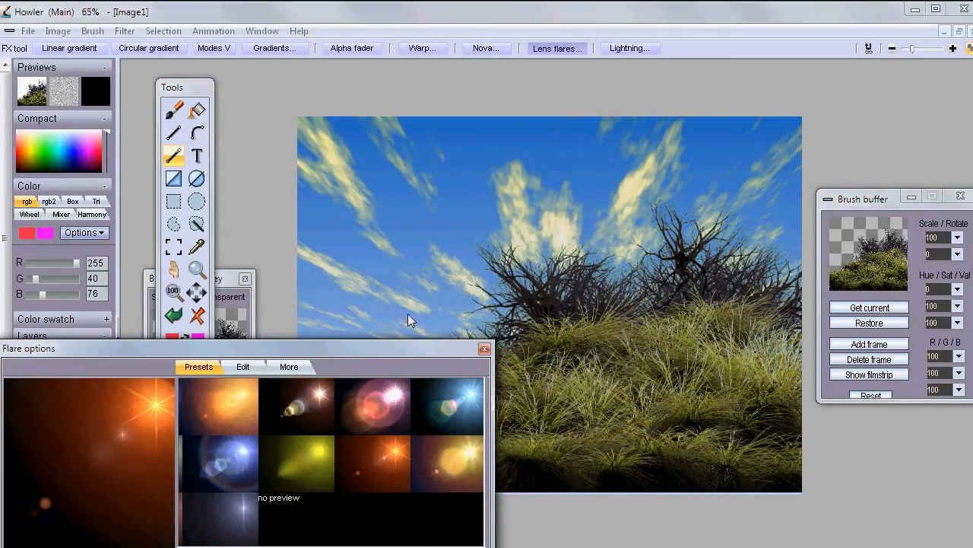
Draw the orange-red flare in the sky left of the bushes and add the blue starburst preset flare at the same spot.
left_click(410, 202)
left_click_drag(424, 194, 422, 141)
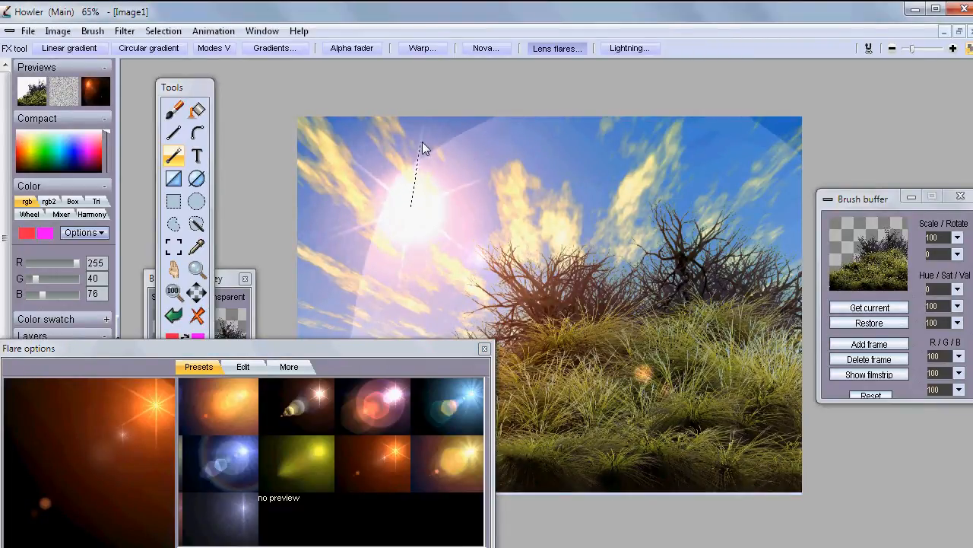
left_click(472, 395)
left_click_drag(411, 208, 424, 187)
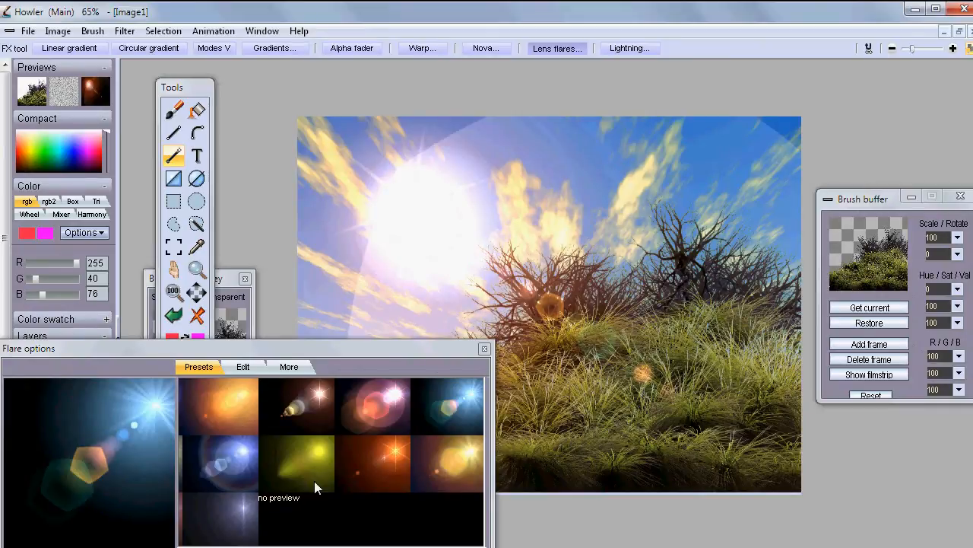
Draw the blue-violet halo flare preset over the existing flares and clear the Additive layer to black.
left_click(222, 463)
left_click_drag(418, 212, 470, 178)
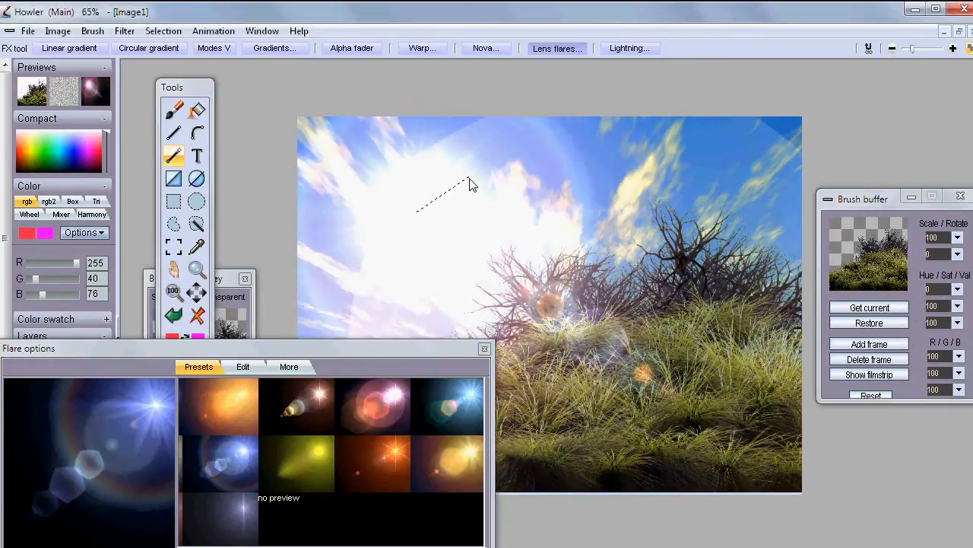
left_click(396, 487)
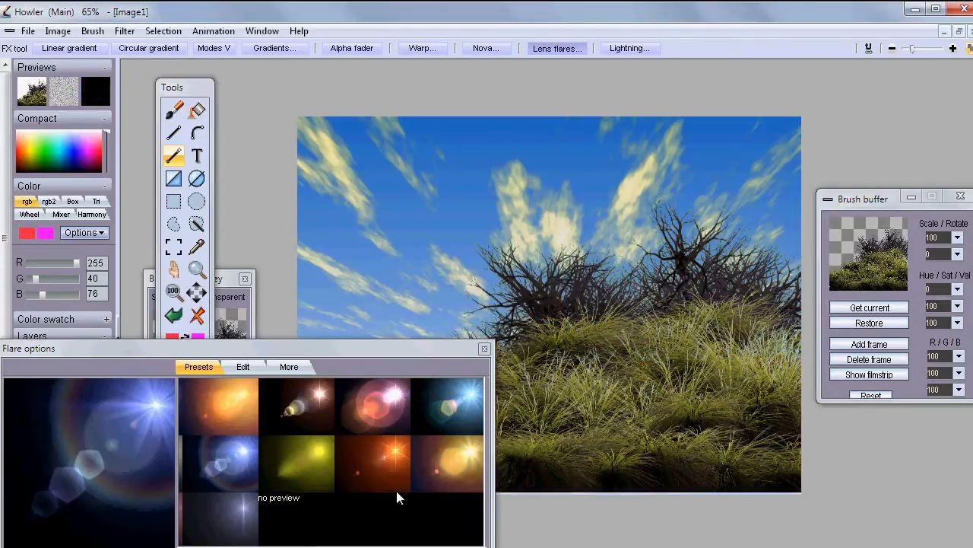
Draw the blue-violet halo flare in the sky left of the bushes and close the flare options.
left_click_drag(411, 213, 462, 174)
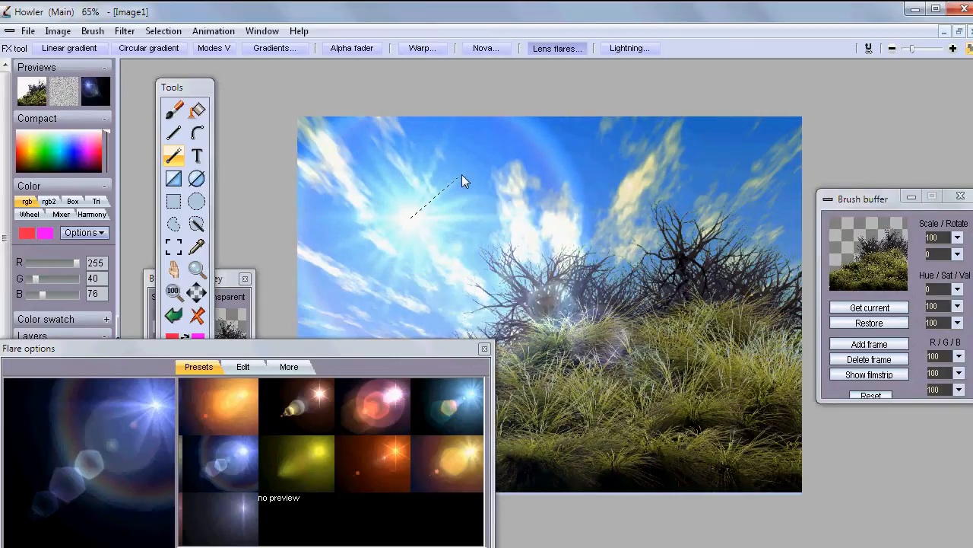
left_click(323, 348)
left_click_drag(323, 348, 354, 356)
left_click(517, 356)
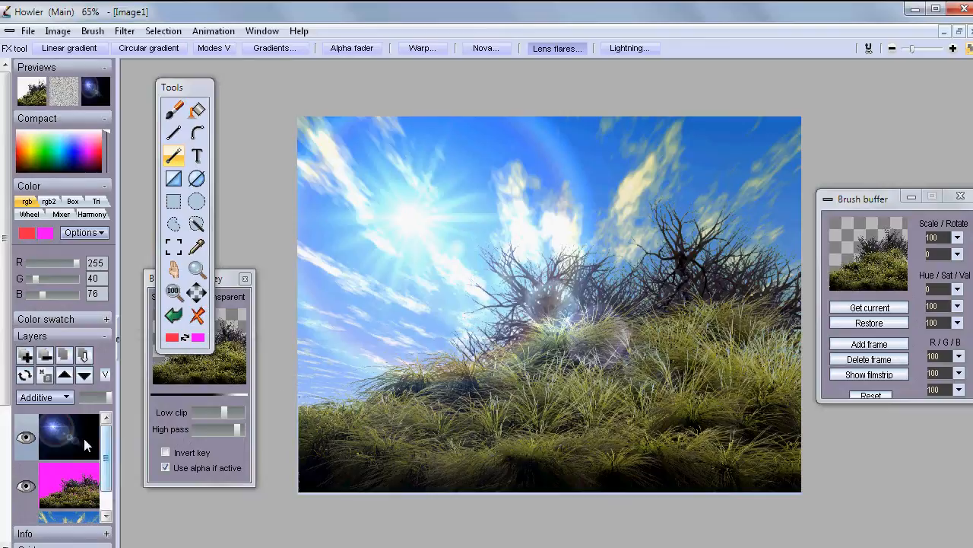
Add a new layer and move it to the bottom of the stack, below the sky layer.
scroll(106, 440, "down", 1)
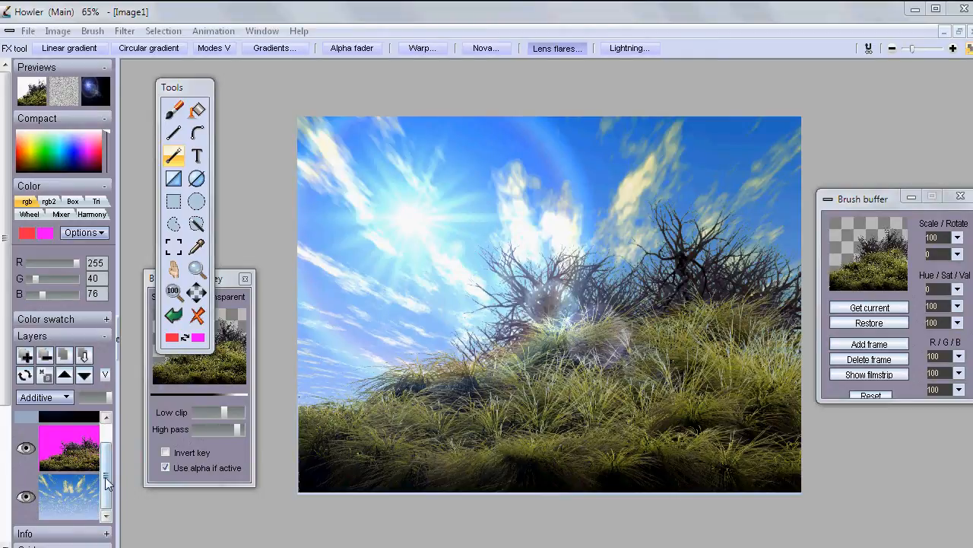
left_click(25, 355)
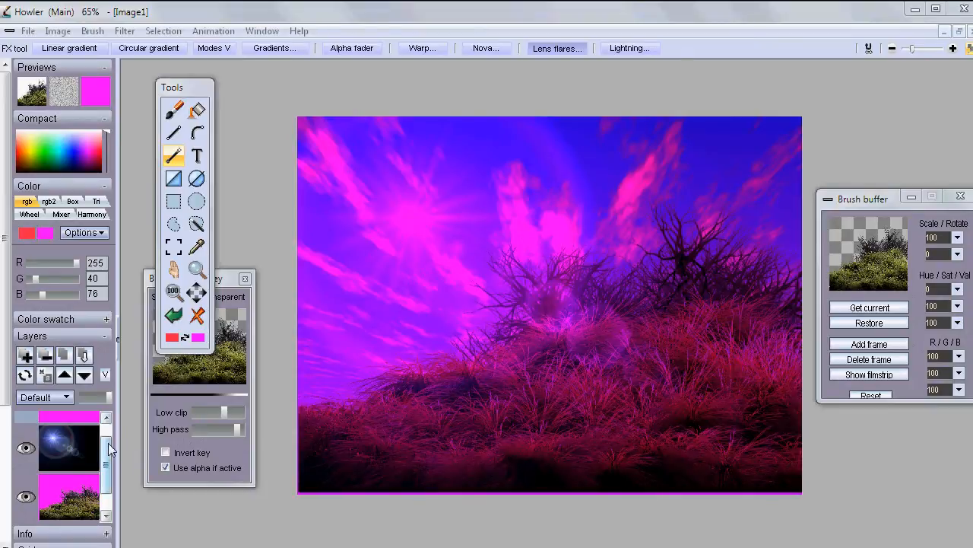
left_click(84, 375)
left_click(88, 377)
left_click(87, 377)
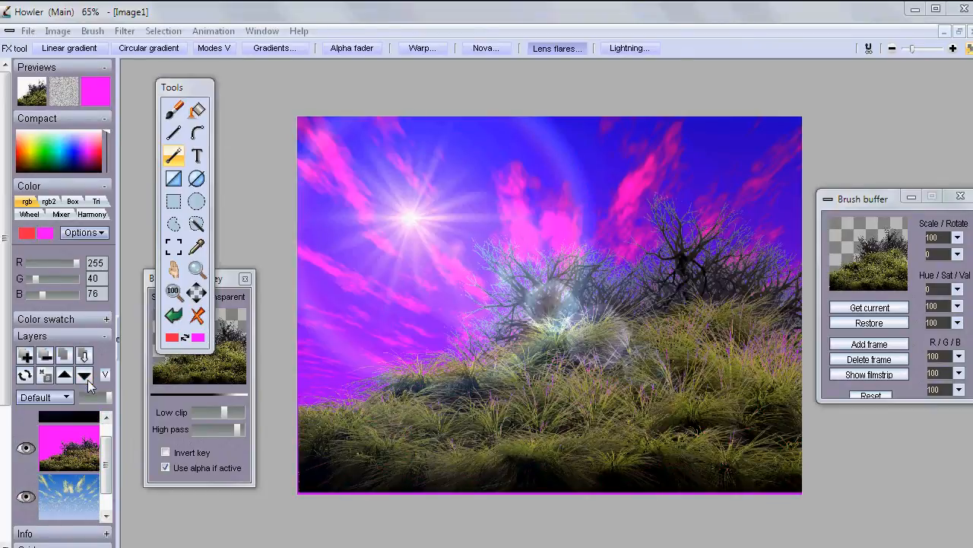
Clear the magenta bottom layer to black.
left_click_drag(106, 470, 108, 493)
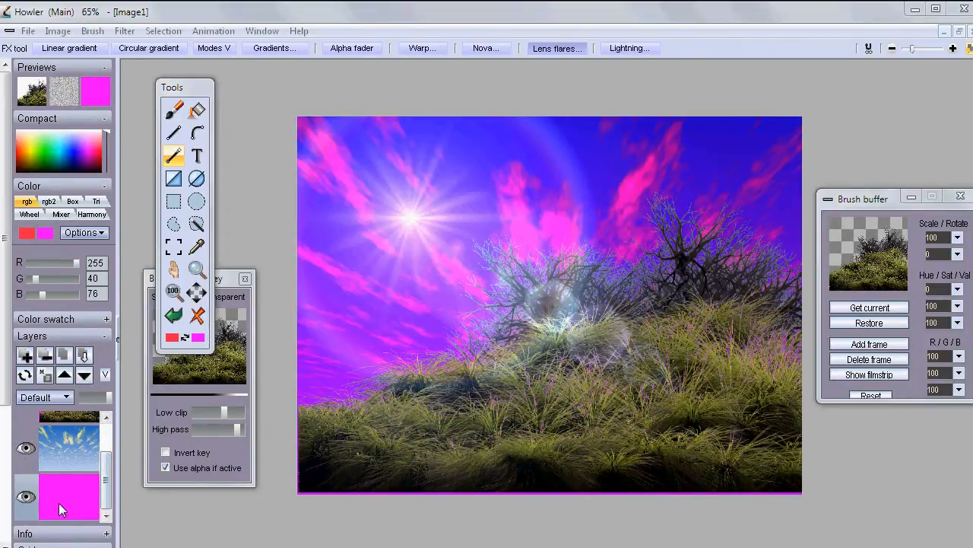
right_click(199, 314)
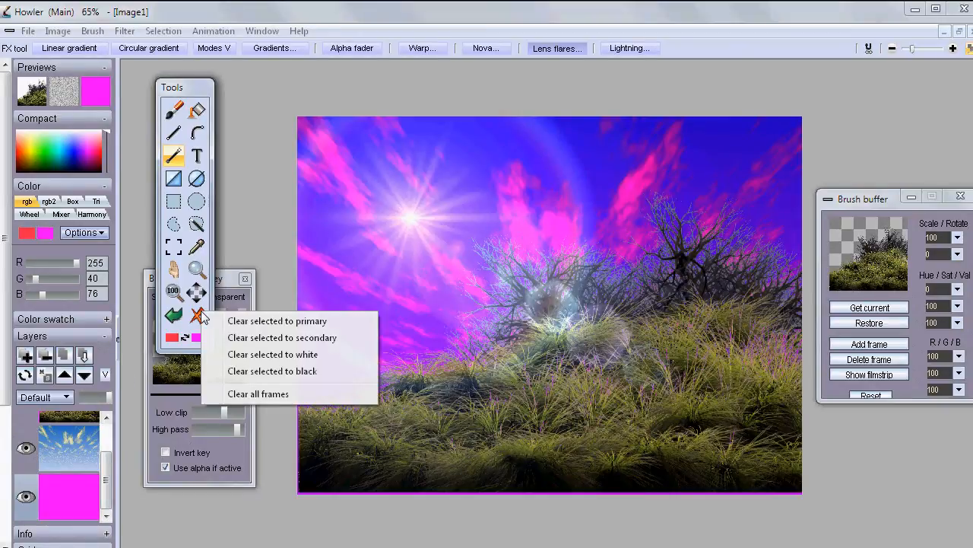
left_click(287, 371)
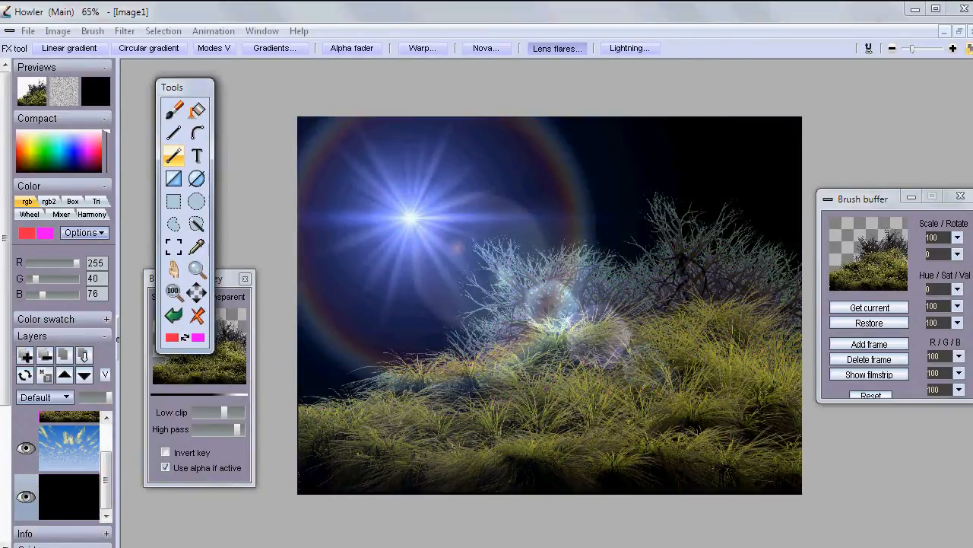
Set the sky layer's mixing mode to Additive.
mouse_move(110, 465)
left_mouse_down()
mouse_move(111, 447)
mouse_move(112, 457)
left_mouse_up()
left_click(76, 474)
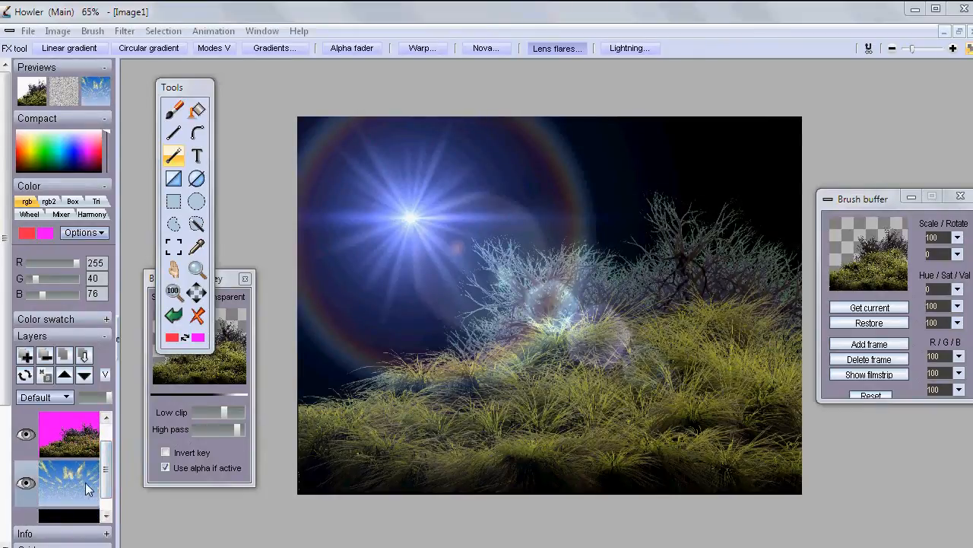
left_click(66, 396)
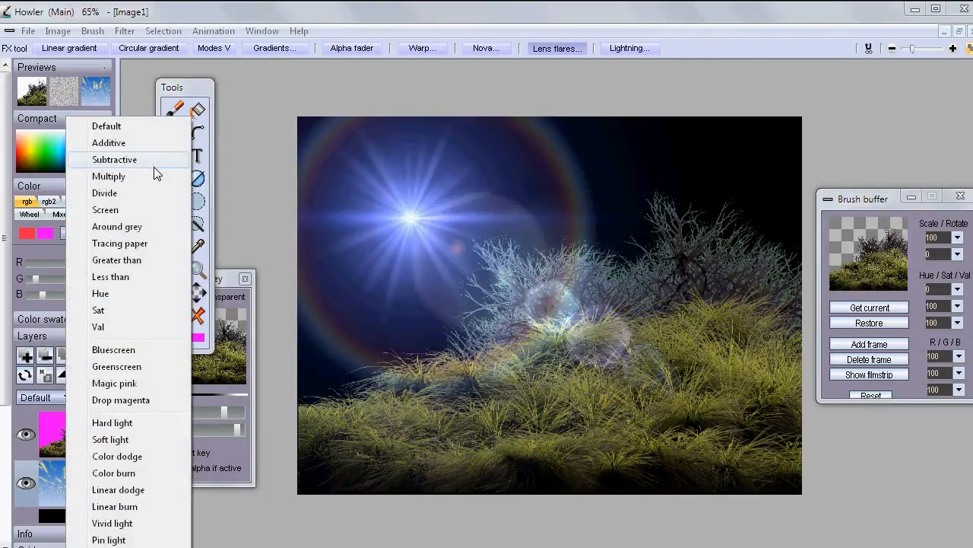
left_click(114, 143)
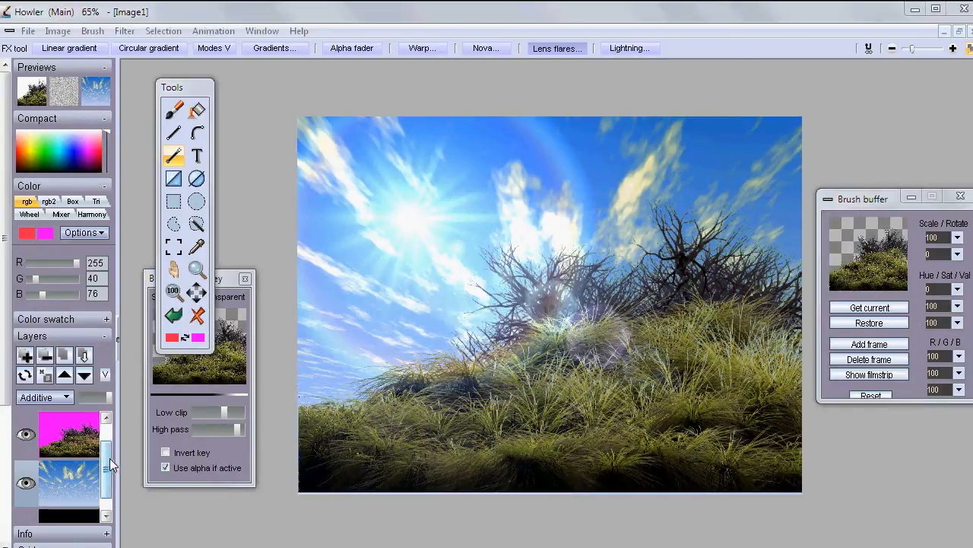
Collapse the Compact, Color and Grids sections around the layer list.
left_click(81, 184)
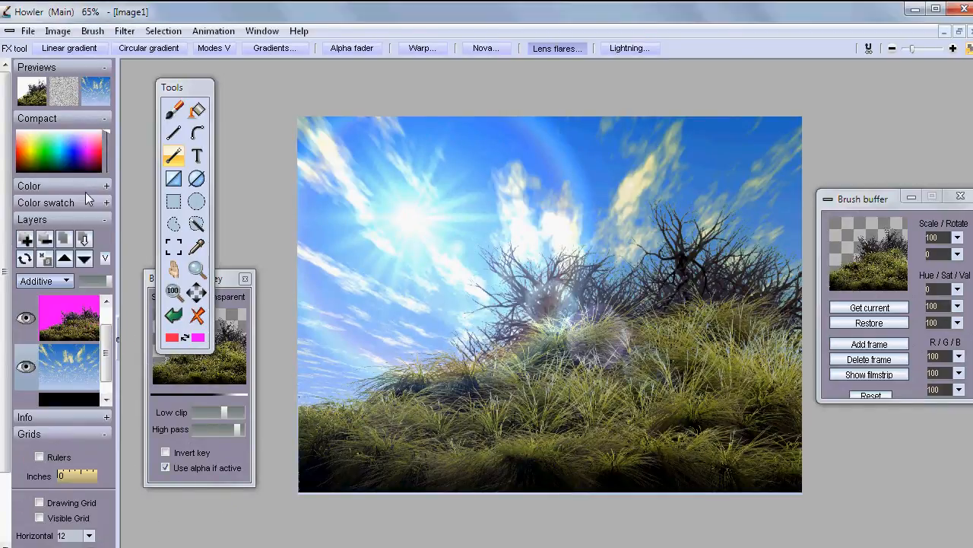
left_click(81, 117)
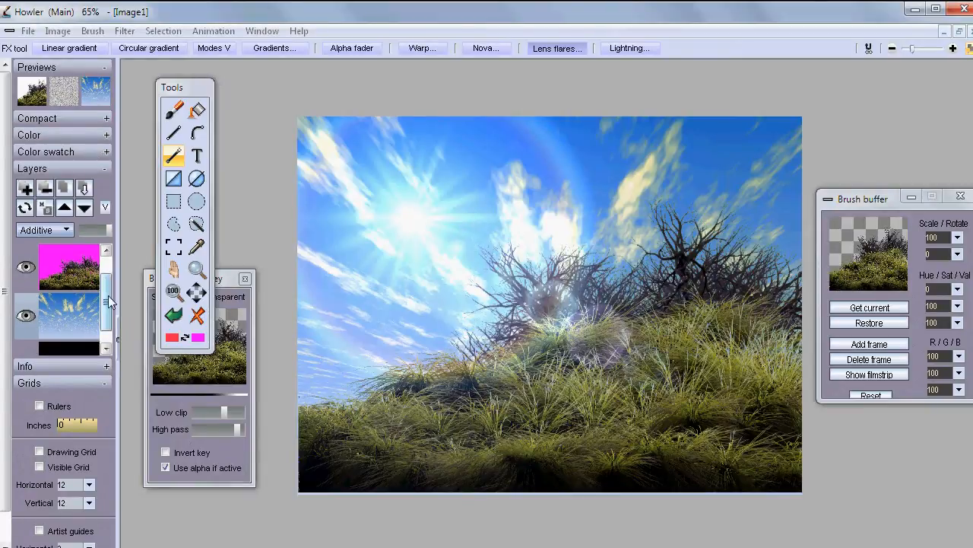
scroll(108, 295, "down", 1)
left_click(71, 384)
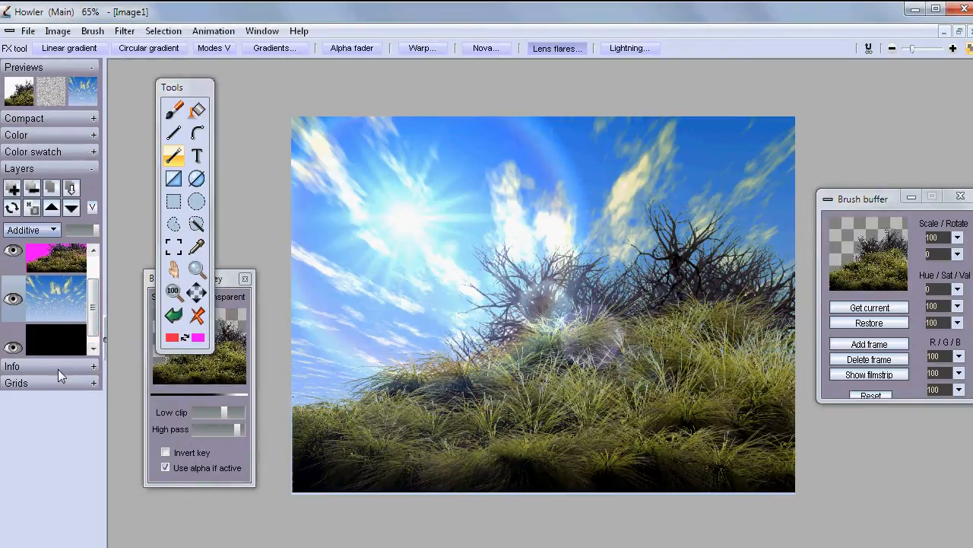
left_click(57, 367)
left_click(59, 366)
Examine the mixing mode of each layer from the black base up to the lens flare layer, and review the available modes.
scroll(96, 299, "down", 1)
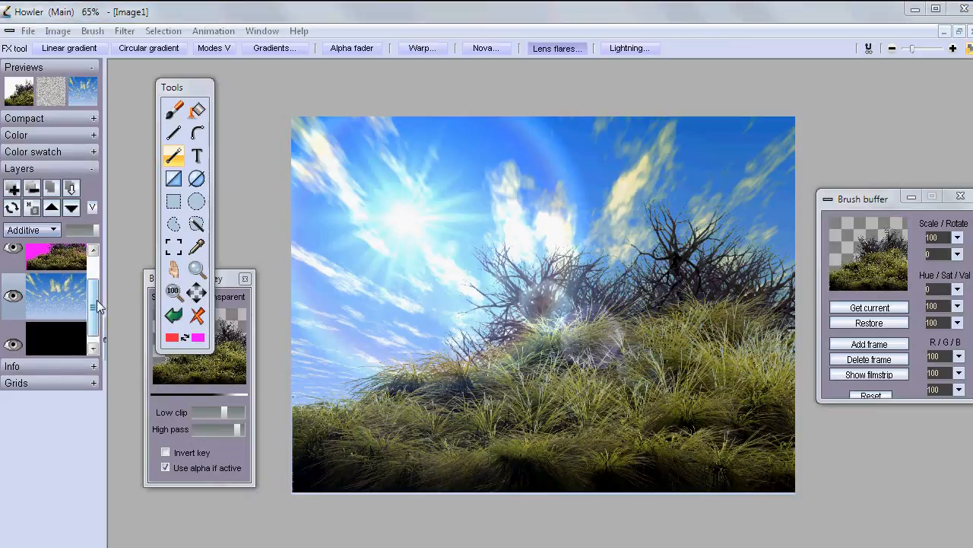
left_click(59, 325)
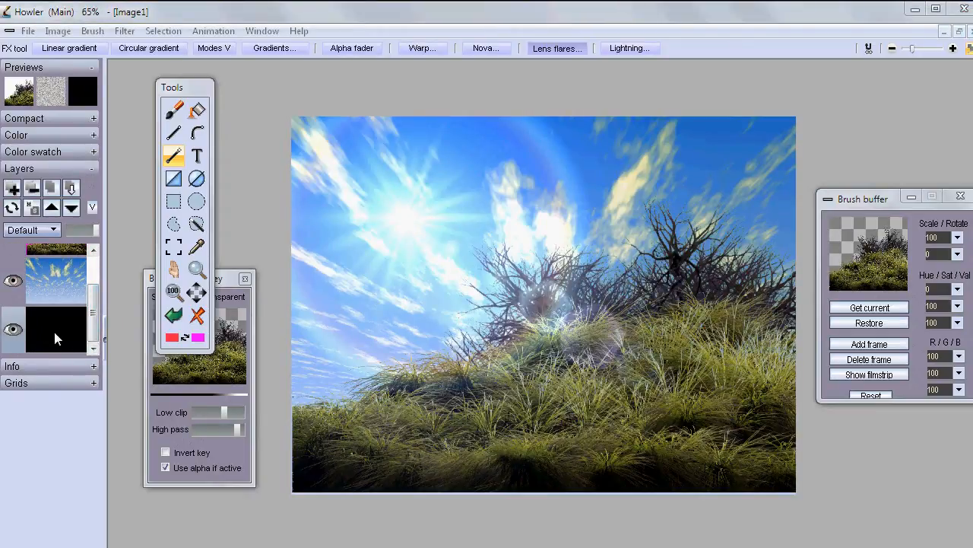
scroll(93, 324, "up", 1)
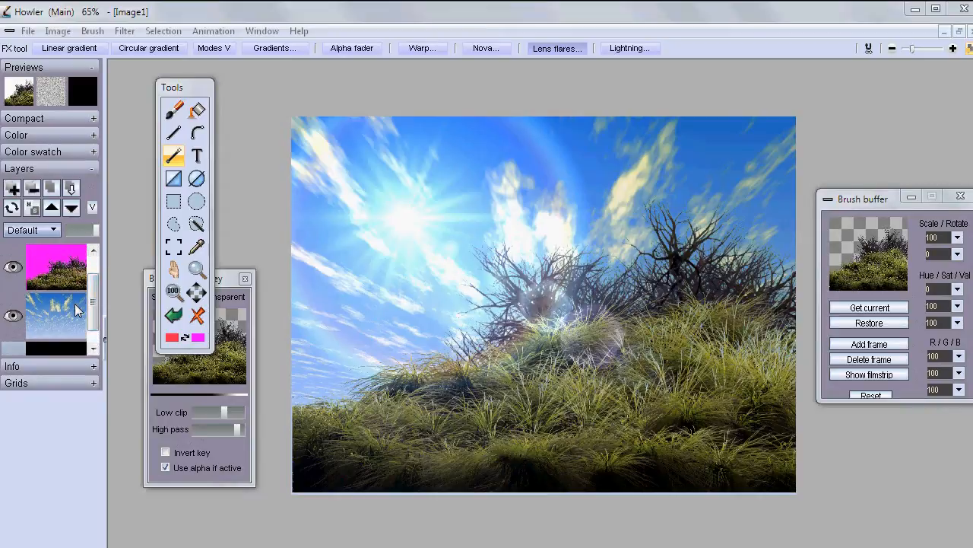
left_click(75, 303)
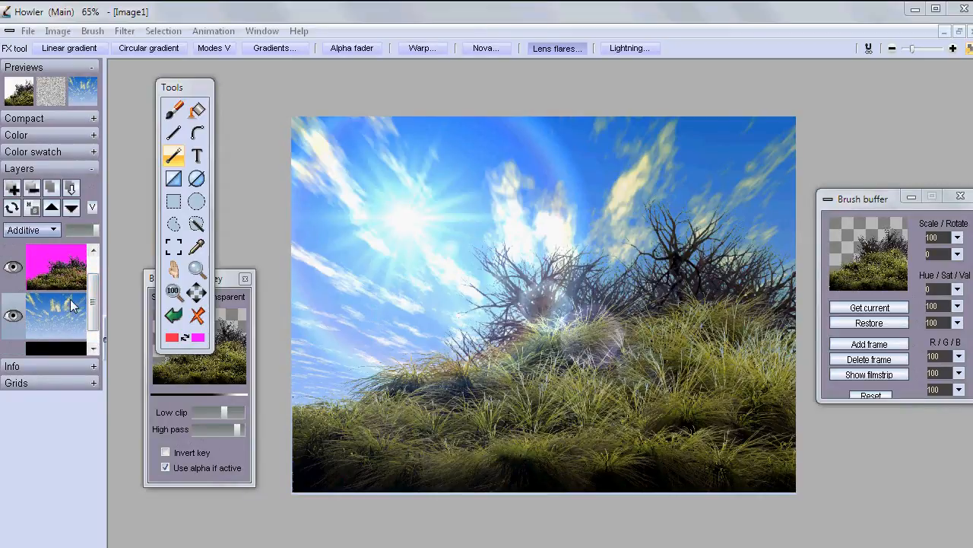
scroll(94, 300, "up", 1)
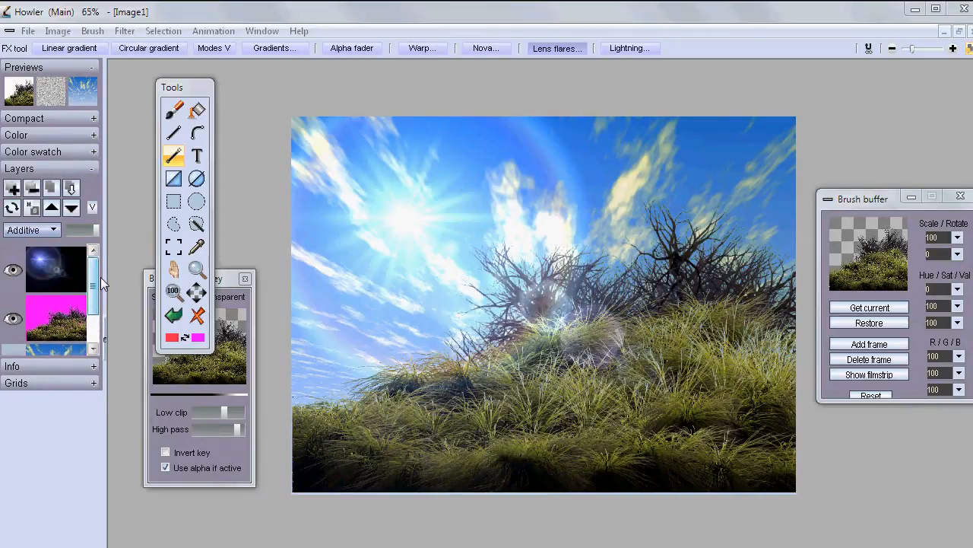
left_click(67, 308)
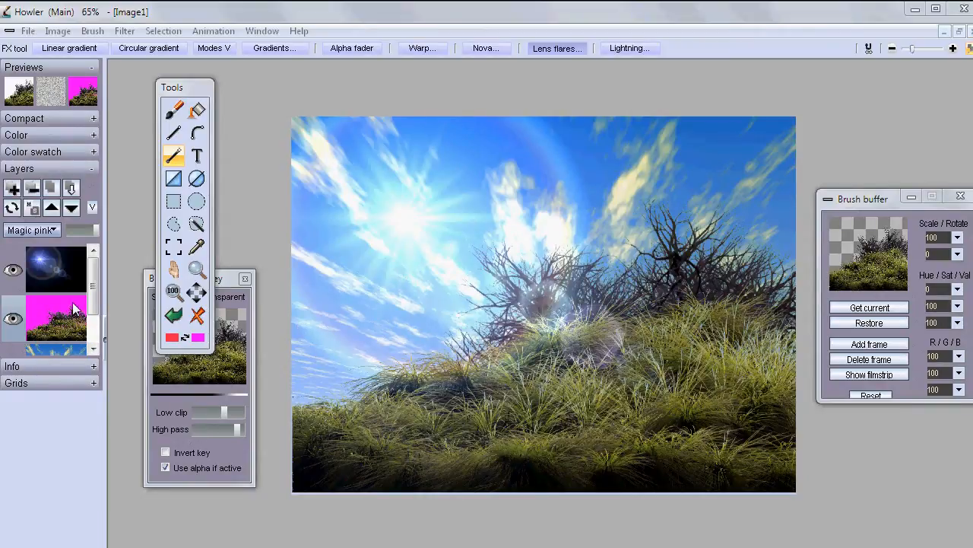
left_click(56, 263)
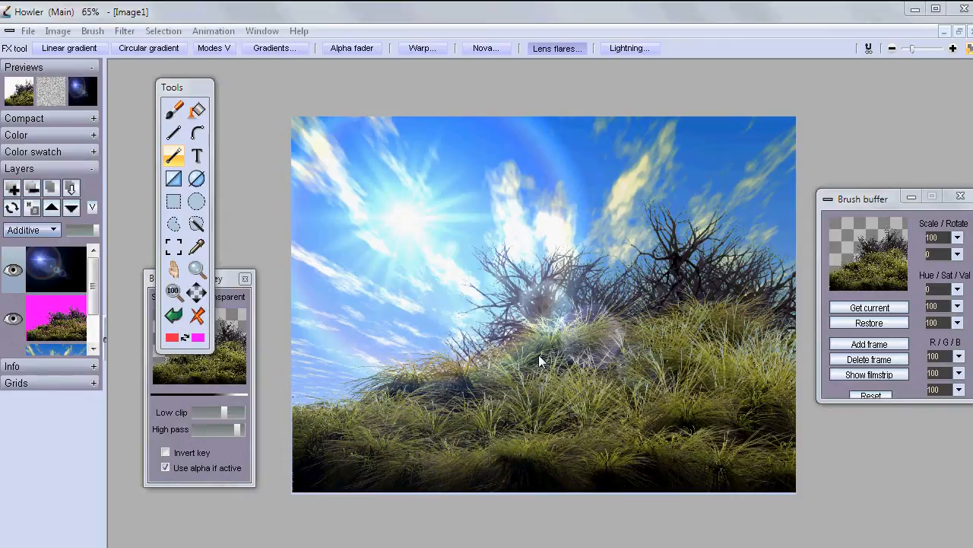
left_click(51, 227)
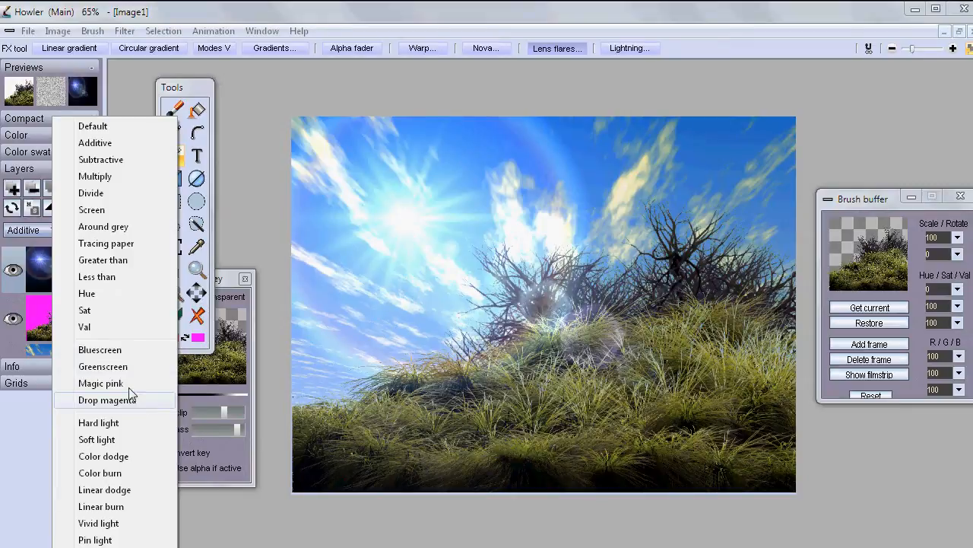
left_click(403, 7)
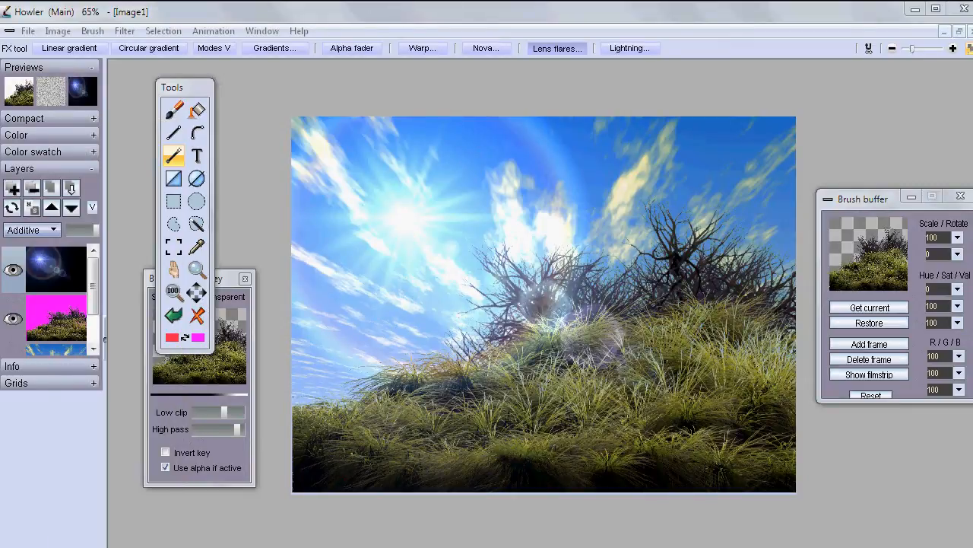